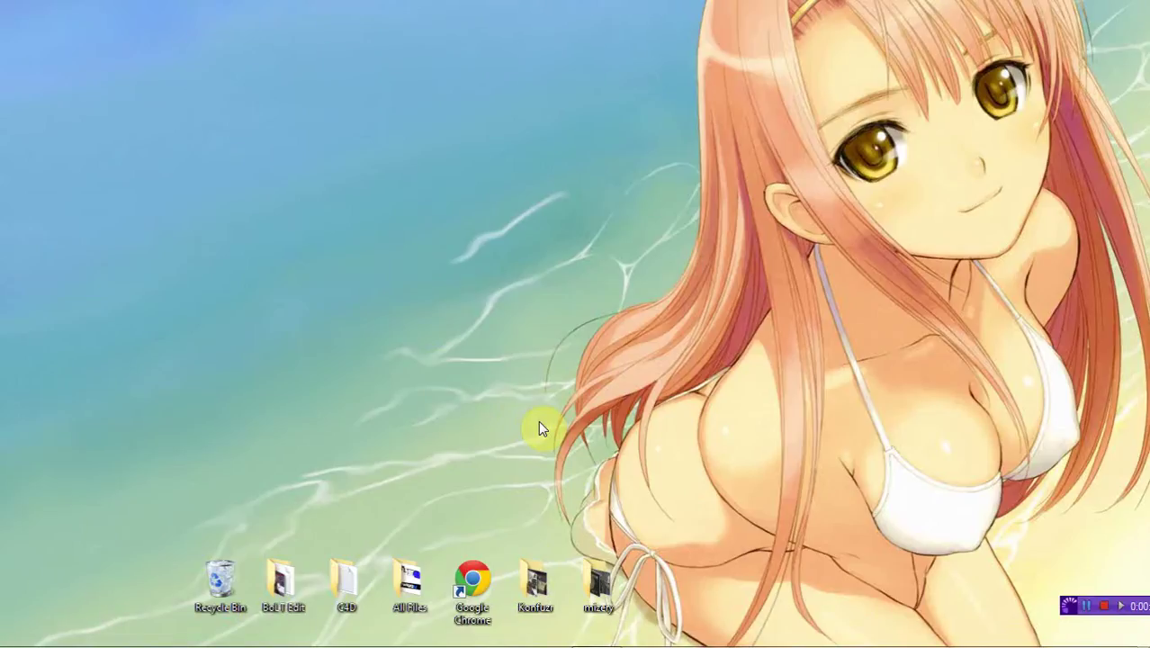
Step: In Cinema 4D, review the 1280×720, 30 fps output in Render Settings, then close them
click(597, 634)
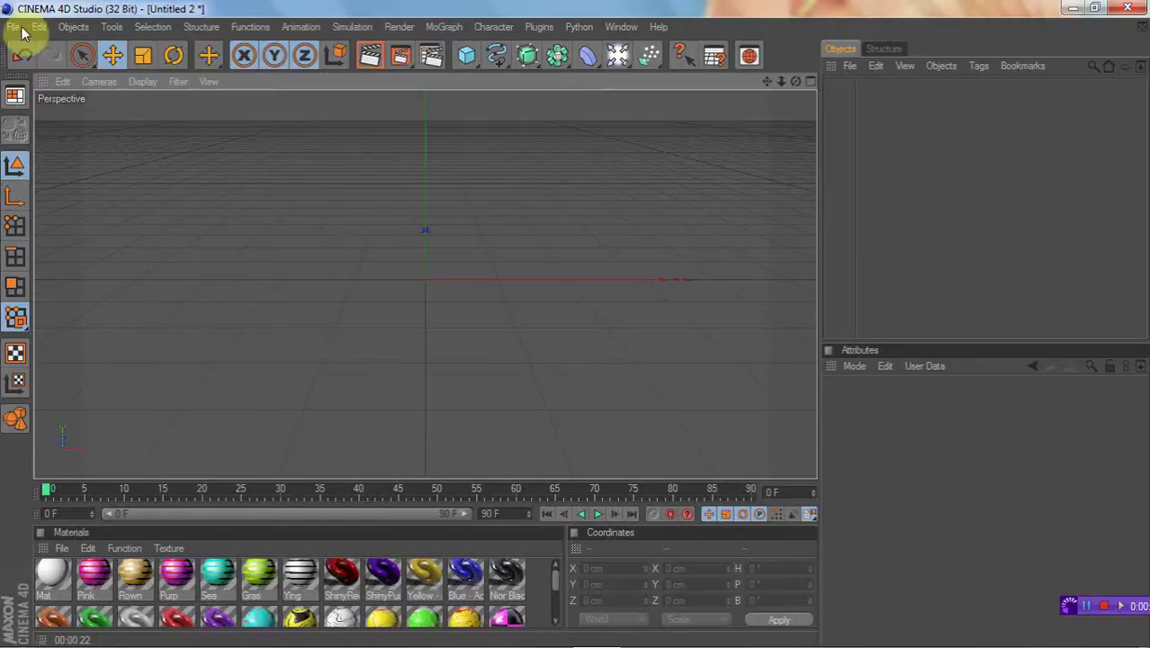
click(431, 56)
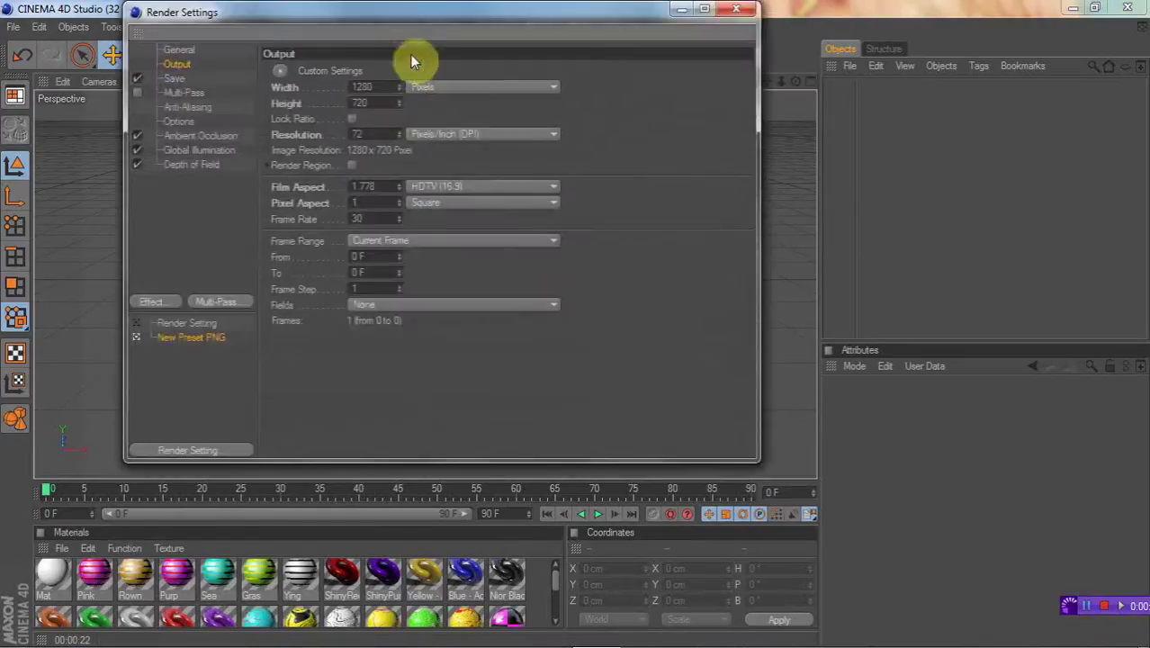
click(731, 10)
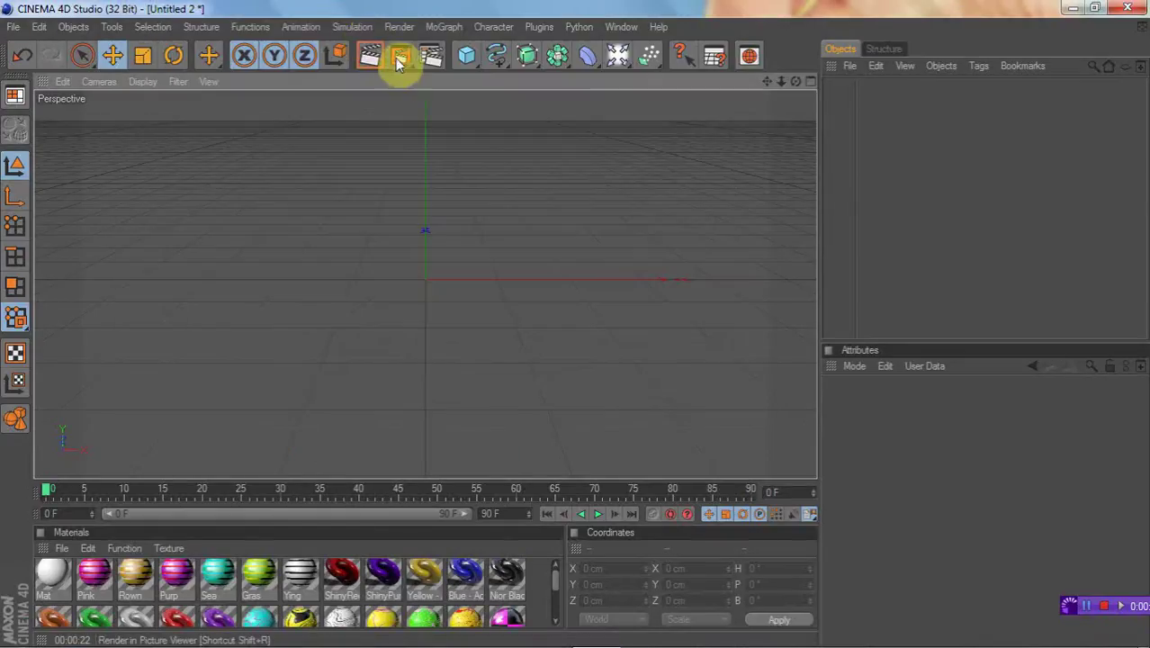
Step: Minimize Cinema 4D and open All Files, briefly looking inside the Rendered folder
click(1072, 8)
double_click(396, 585)
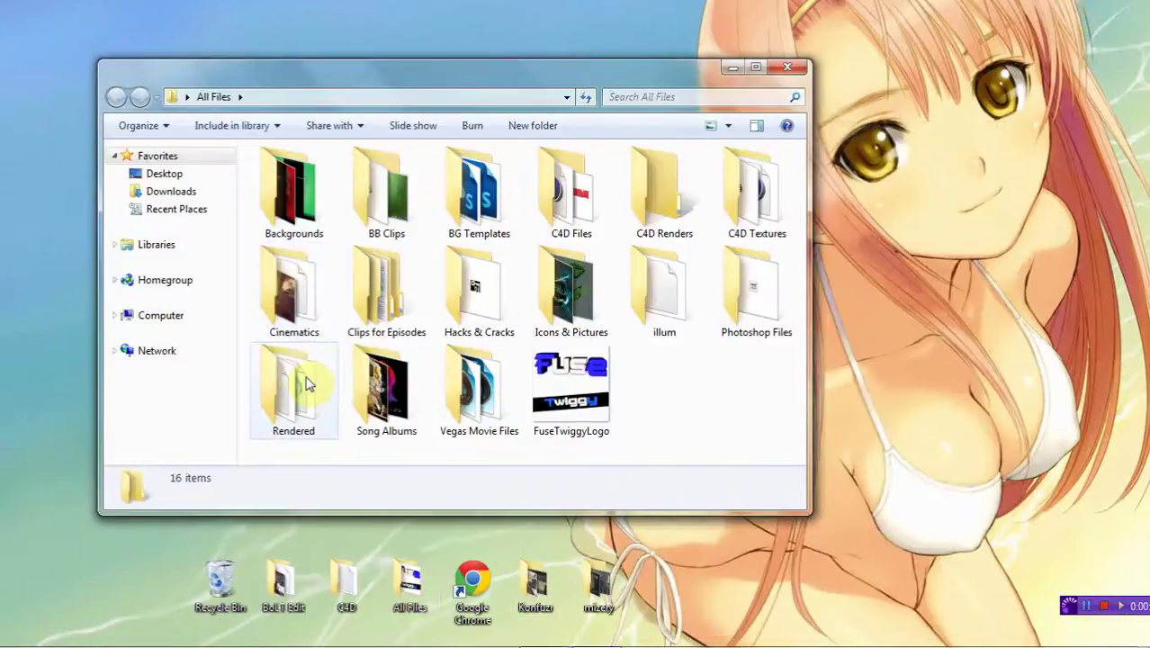
click(298, 384)
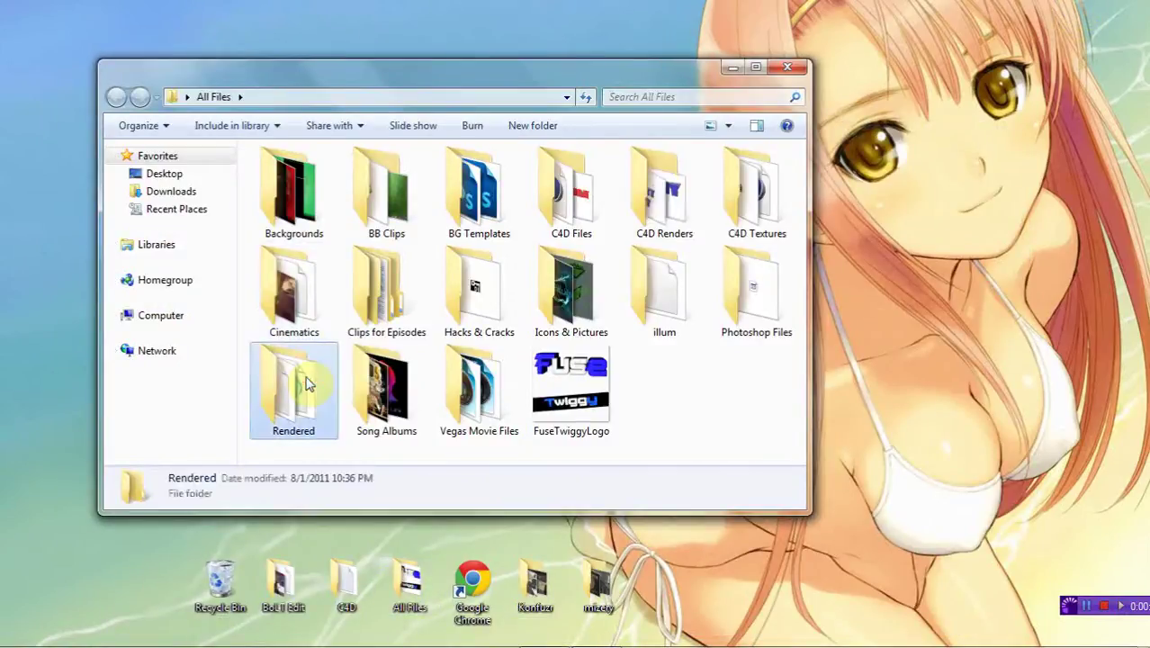
double_click(306, 384)
click(116, 96)
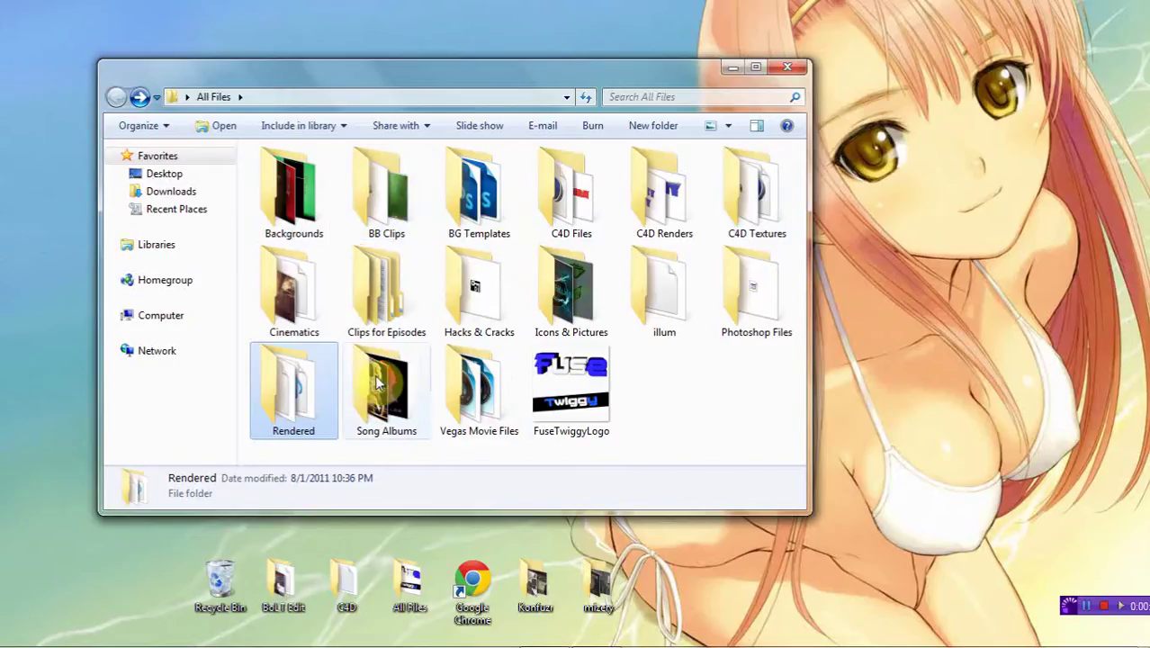
Step: Open the C4D Renders folder and select the Twiggy render image
double_click(651, 193)
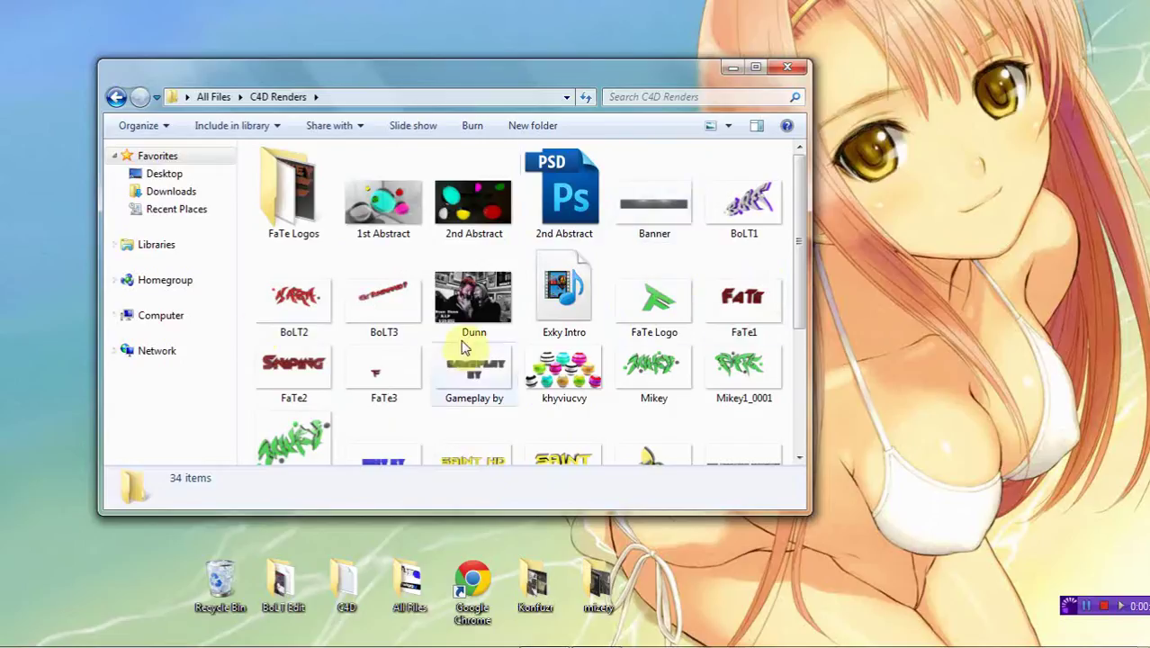
scroll(798, 458, down, 2)
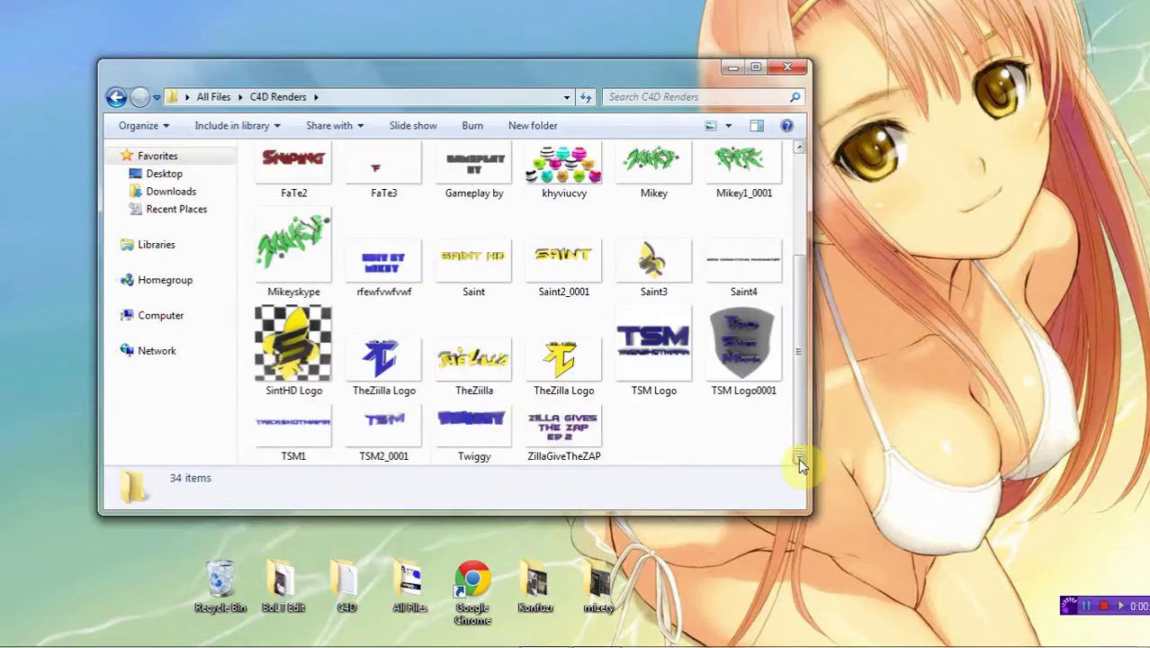
click(499, 416)
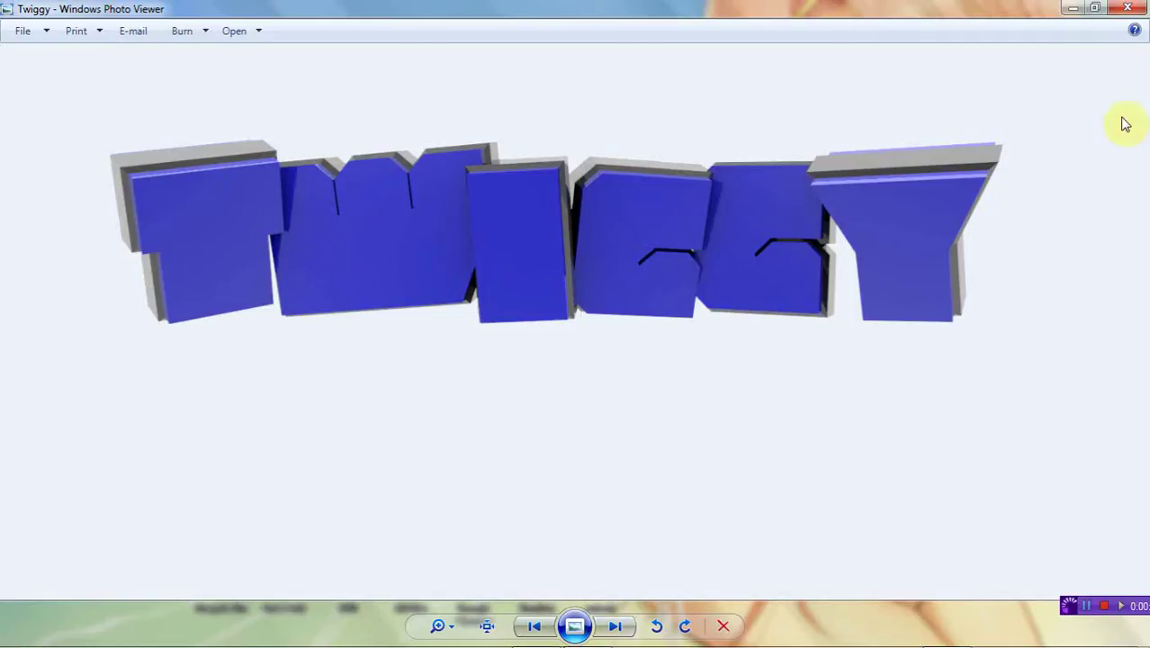
Step: Close the Twiggy image preview and the C4D Renders folder window
click(1128, 8)
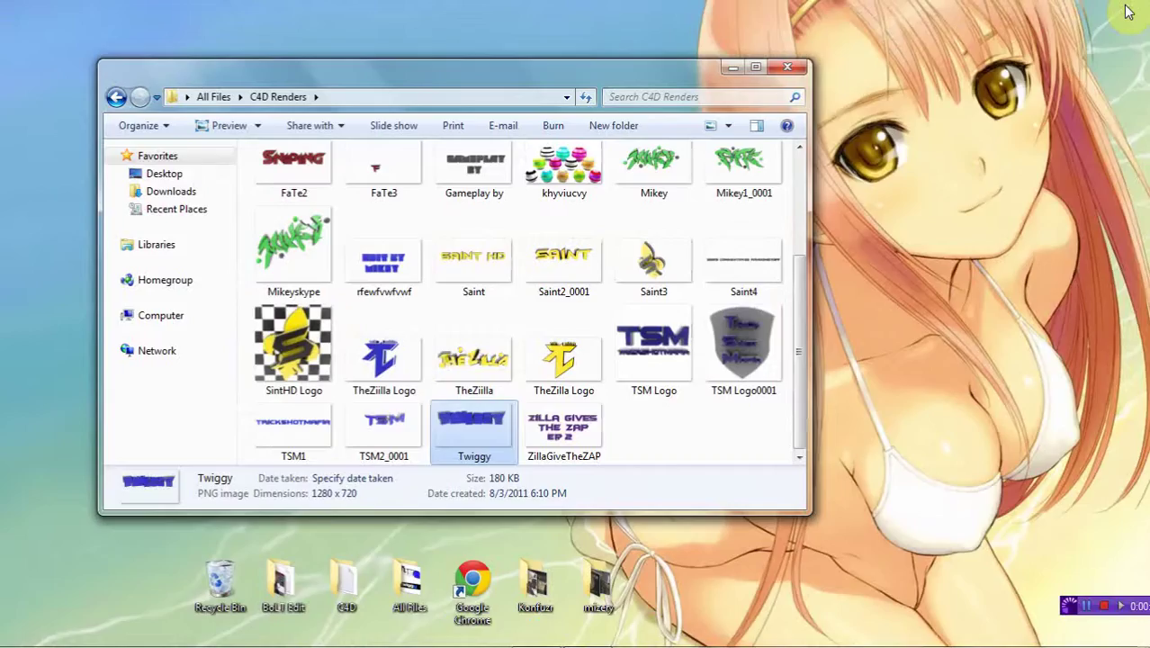
click(787, 69)
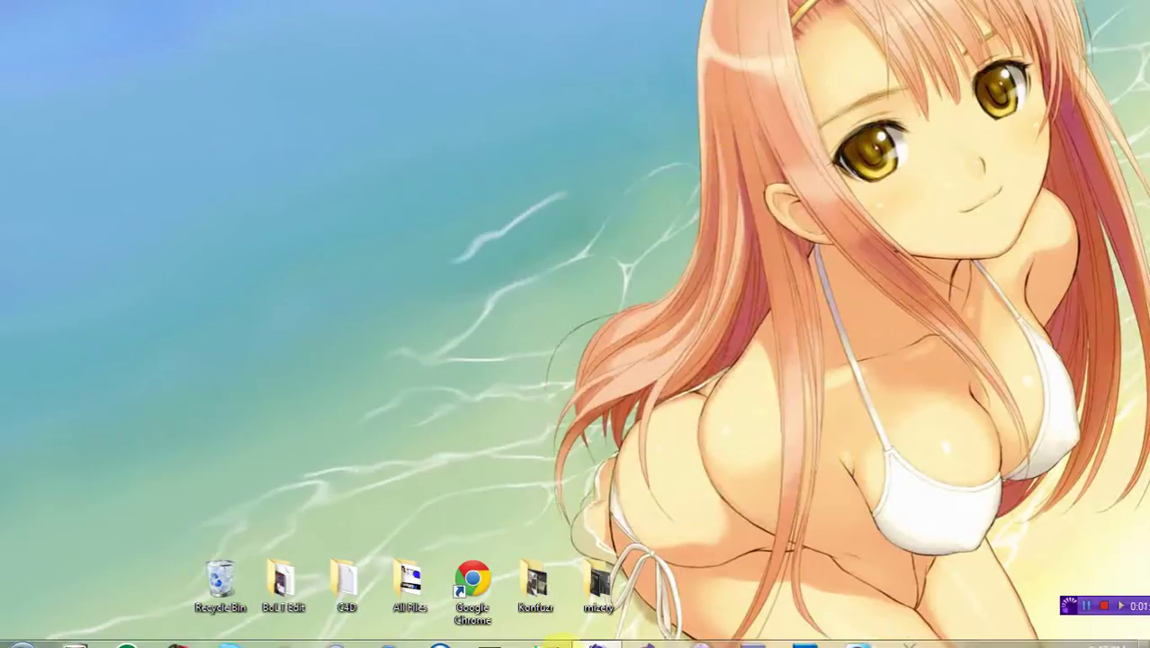
Step: Restore Cinema 4D, add a MoText object reading 'Fuse' and shift it left
click(595, 629)
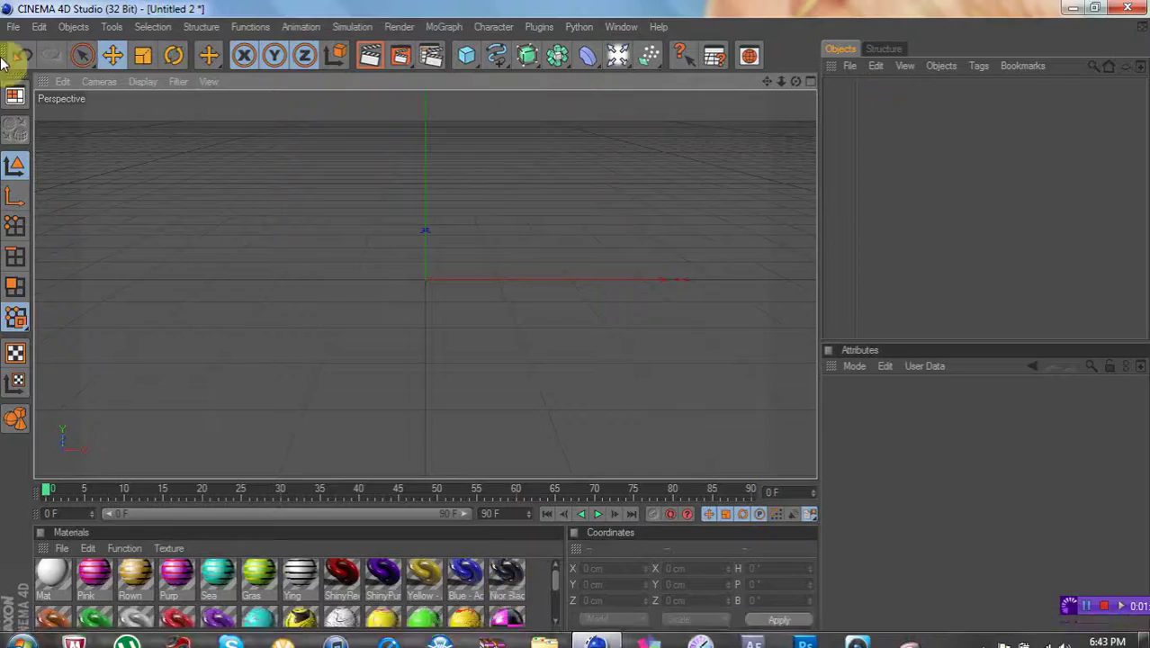
click(445, 27)
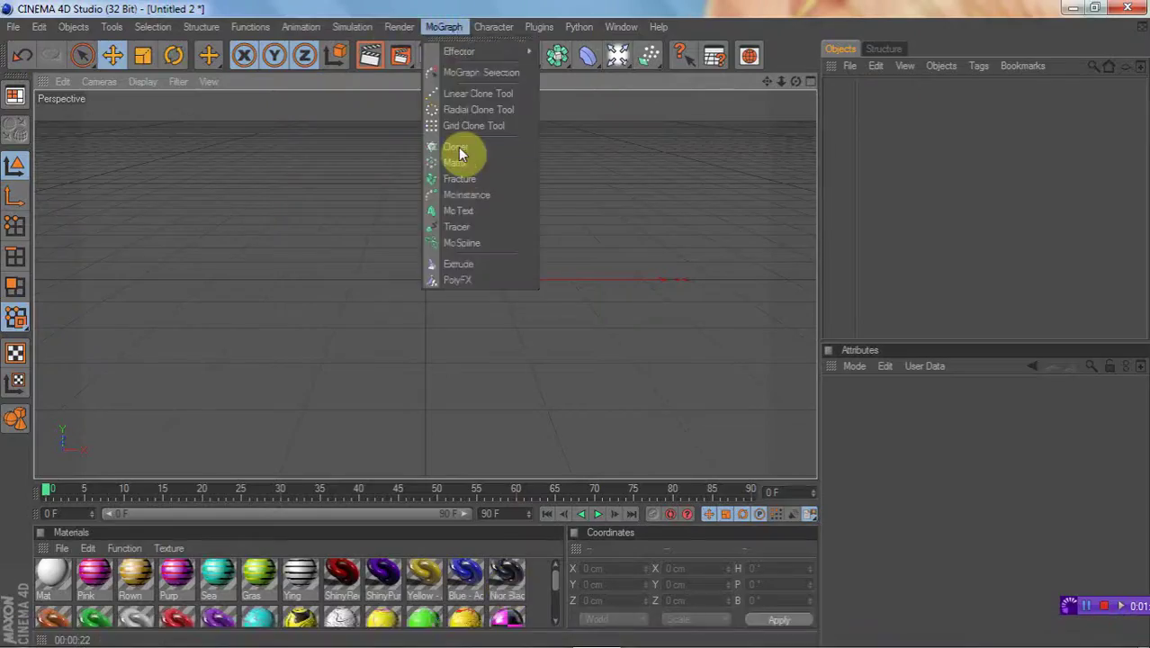
click(456, 210)
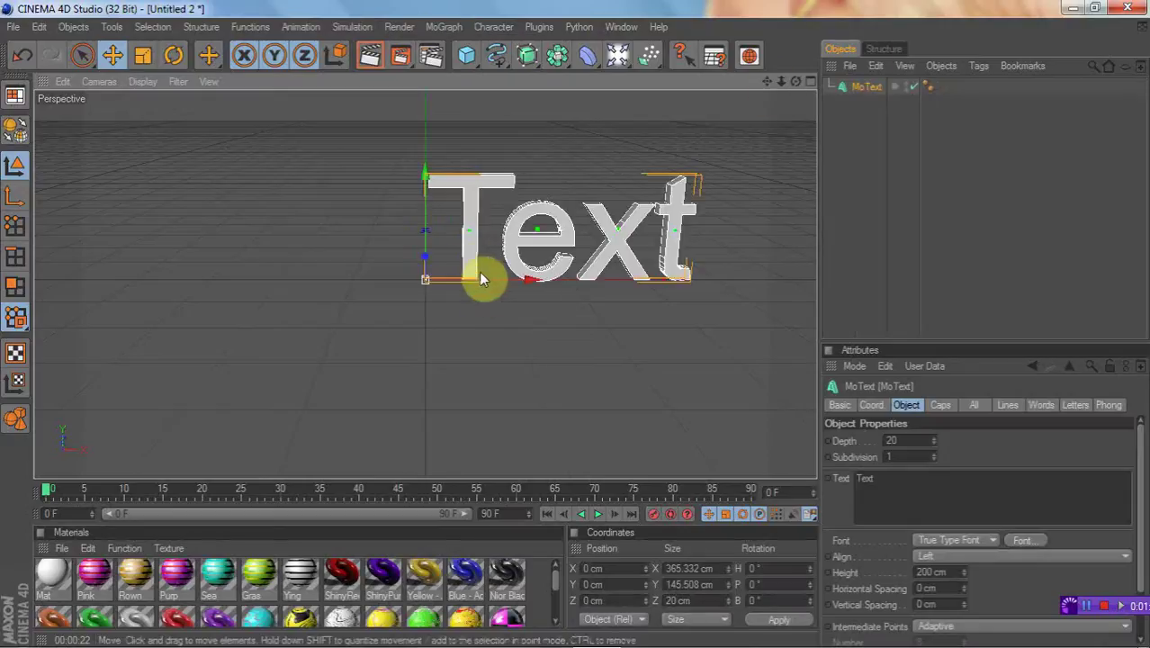
drag(480, 283, 339, 281)
click(925, 490)
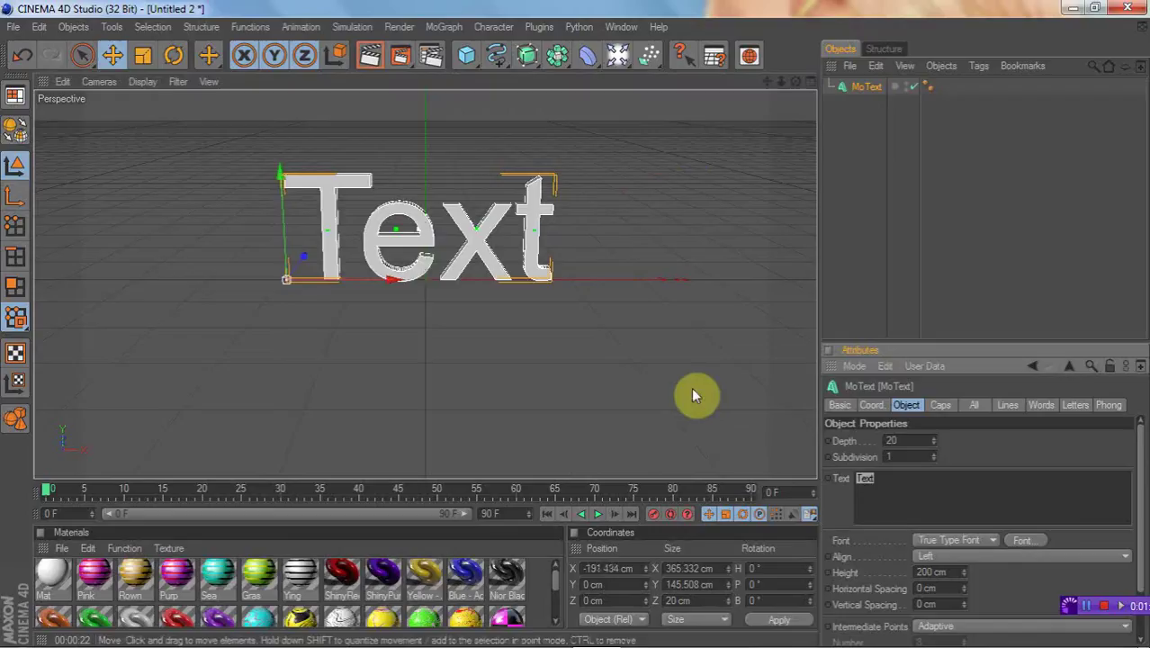
click(1026, 454)
drag(437, 279, 364, 280)
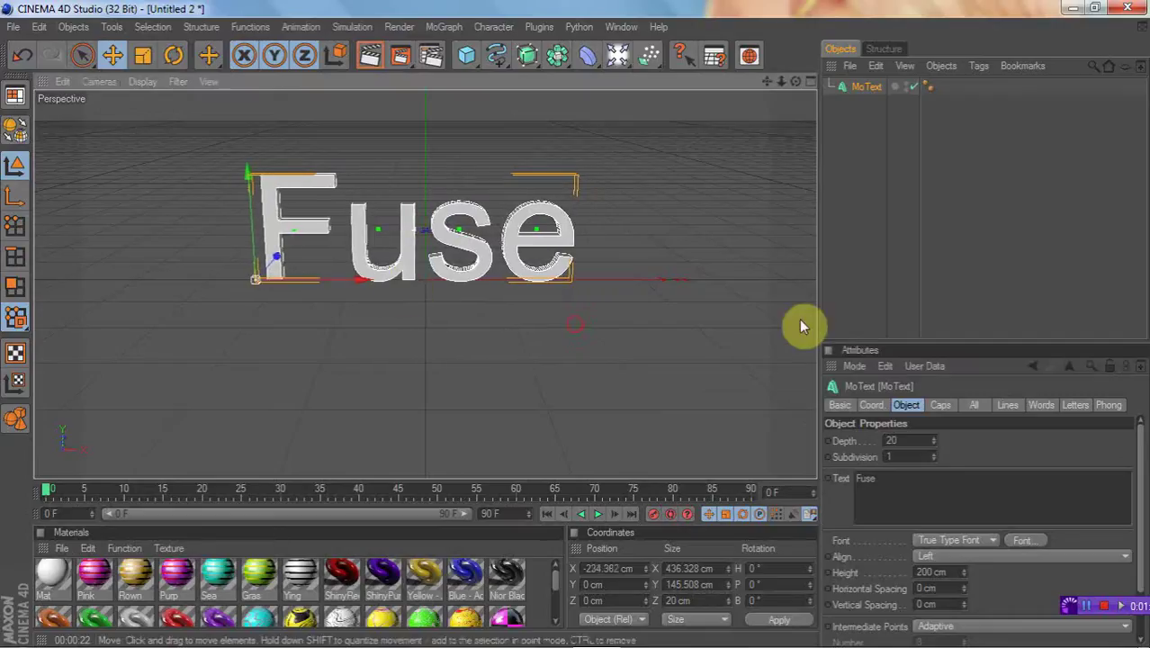
Step: Set the text depth to 80 cm and font to BatmanForeverAlternate, then recentre it
click(904, 440)
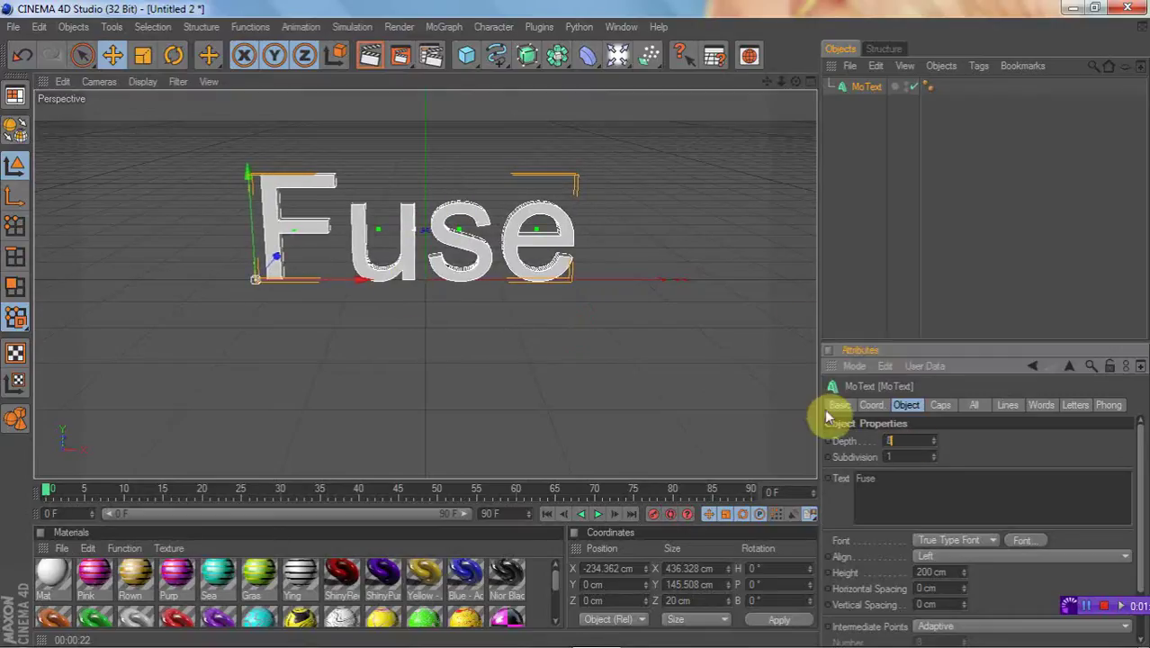
text(80)
click(972, 459)
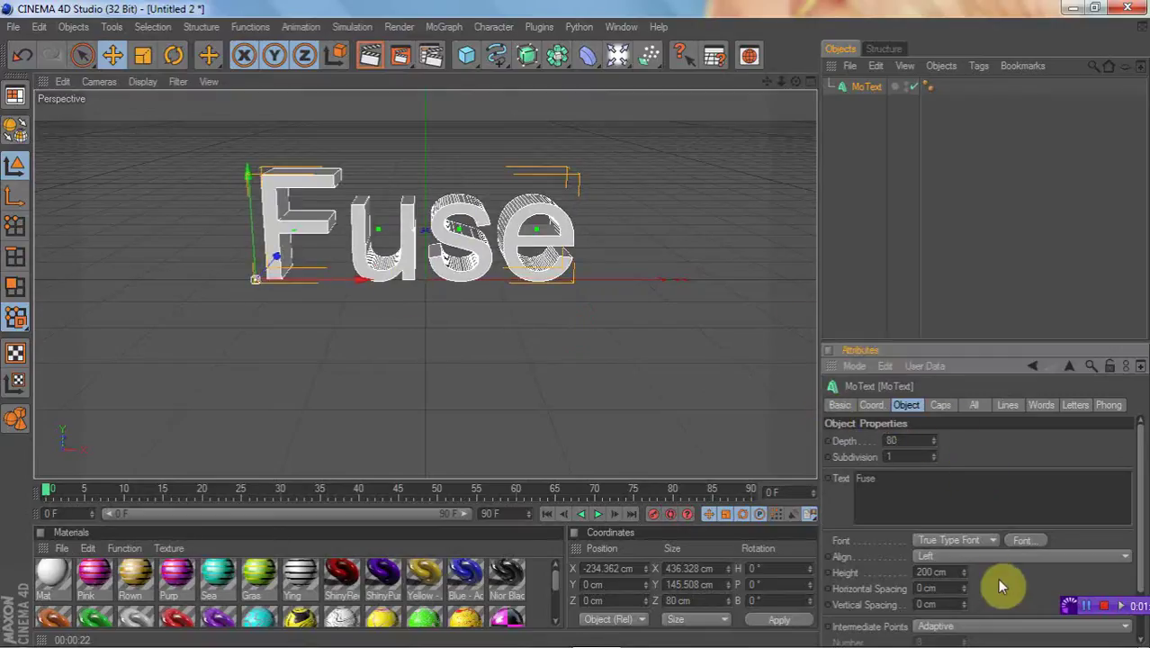
click(1015, 541)
click(126, 210)
click(260, 482)
drag(334, 283, 261, 280)
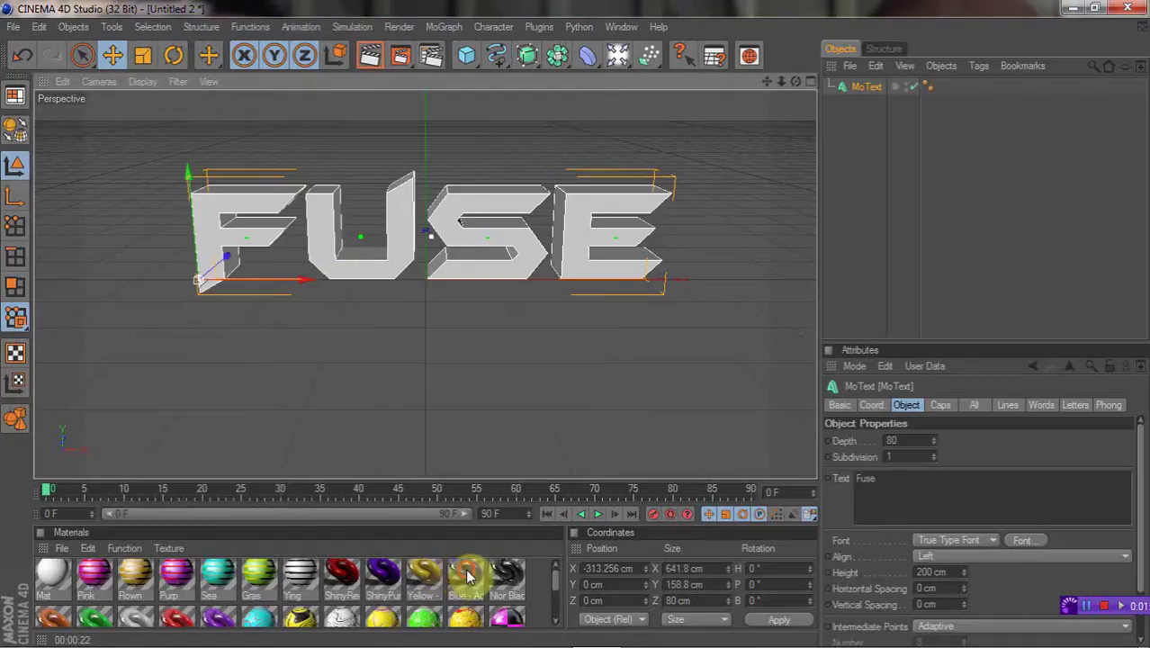
Step: Drop the Blue - AcrezHD material onto the Fuse MoText and reselect the MoText object
drag(443, 213, 445, 210)
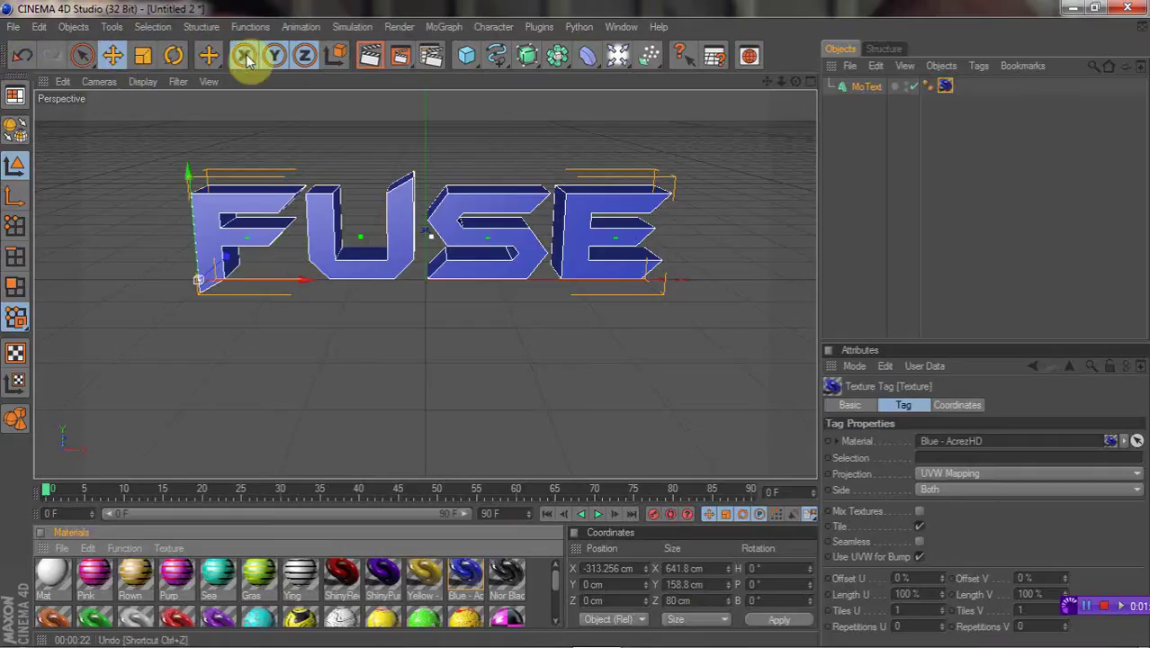
click(868, 197)
click(863, 87)
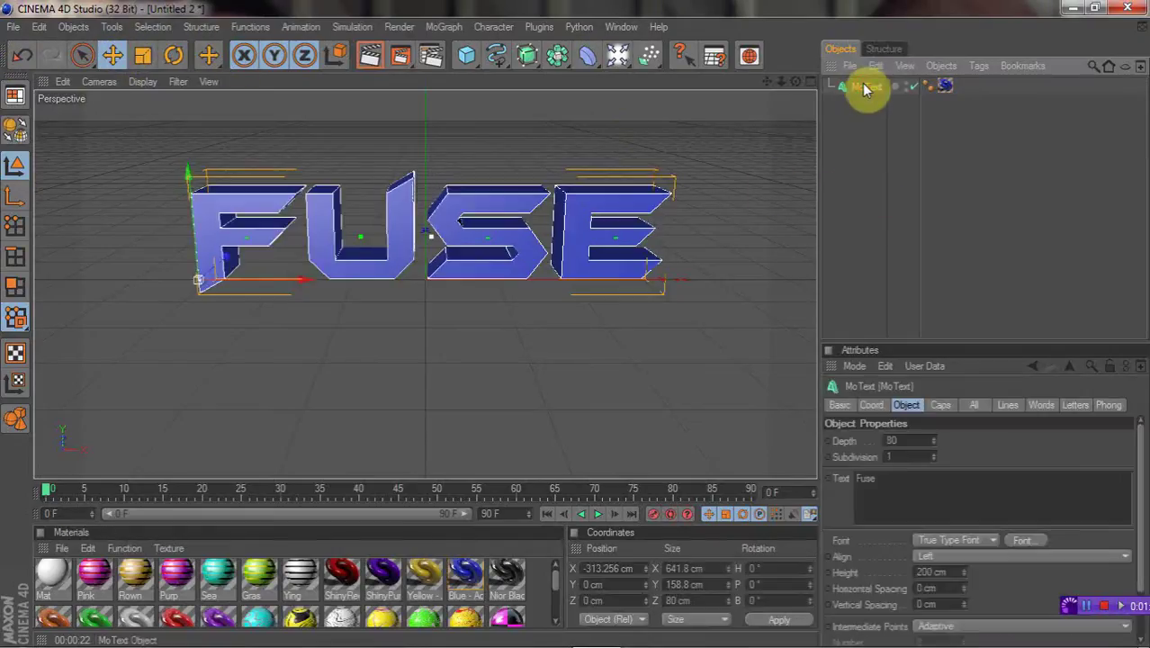
click(871, 113)
click(865, 90)
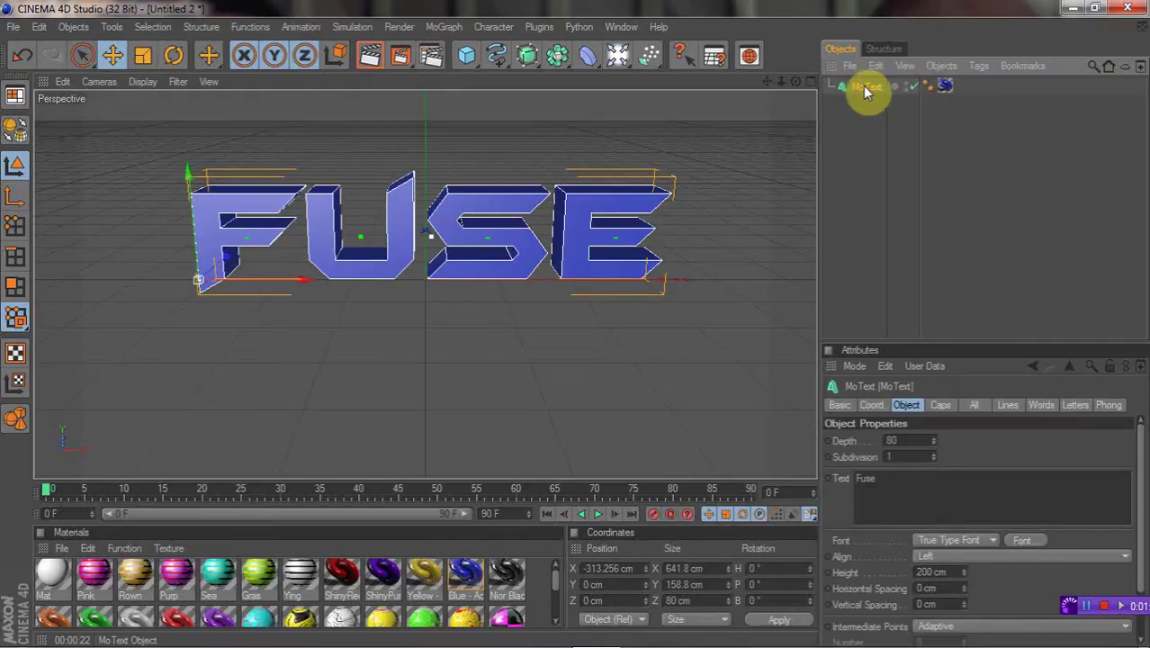
Step: Make the MoText editable with C and select the F, u, s, e extrusions
key(c)
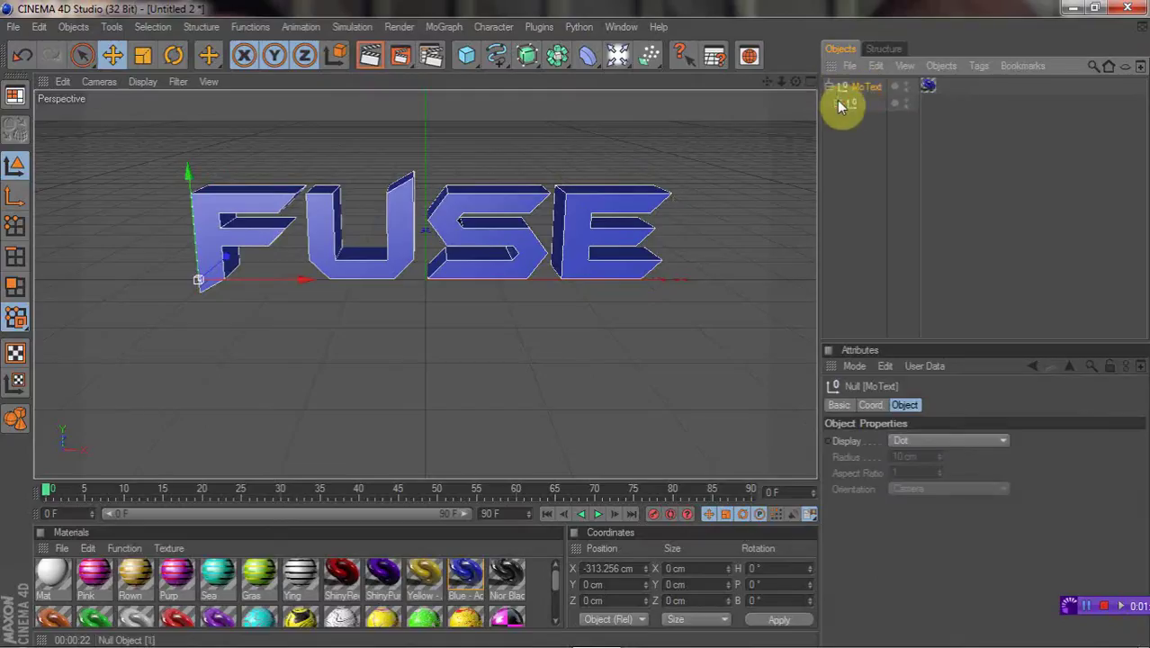
click(838, 104)
click(847, 120)
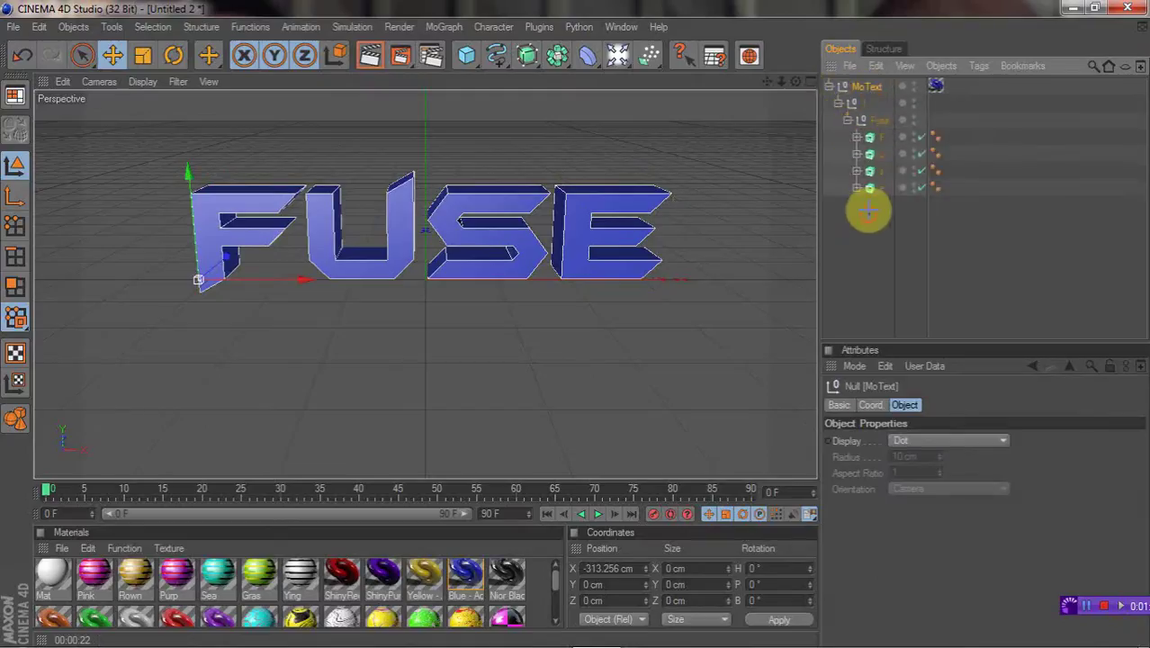
drag(866, 192, 870, 141)
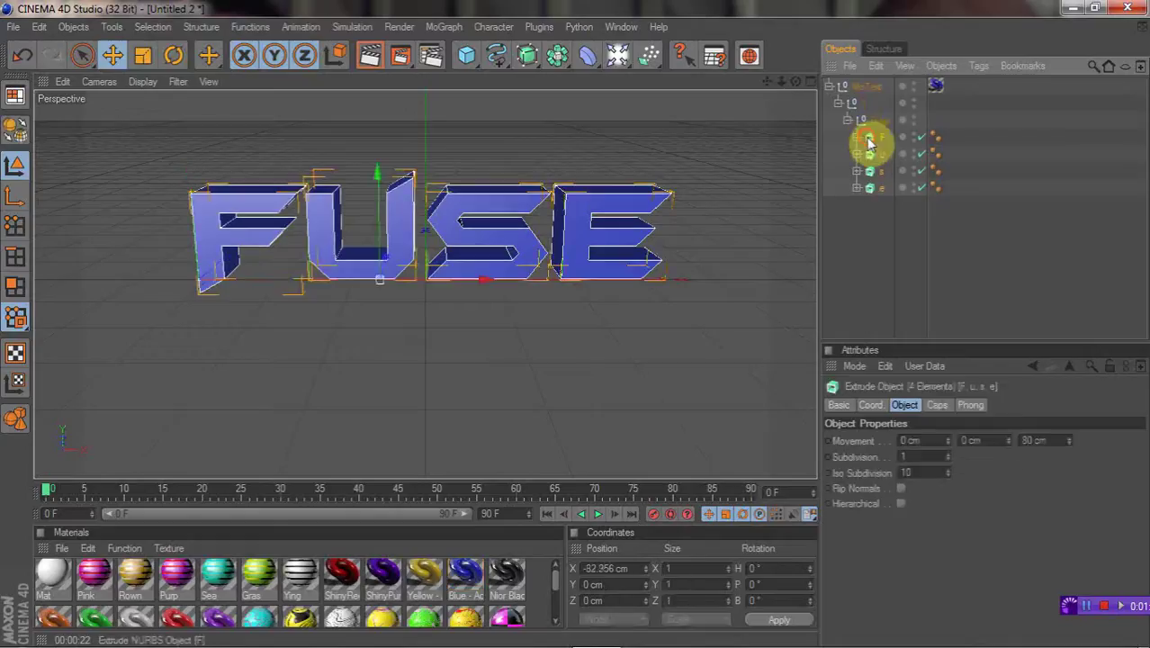
Step: Discard an accidental HyperNURBS and drag F, u, s, e out of the Fuse group
click(534, 57)
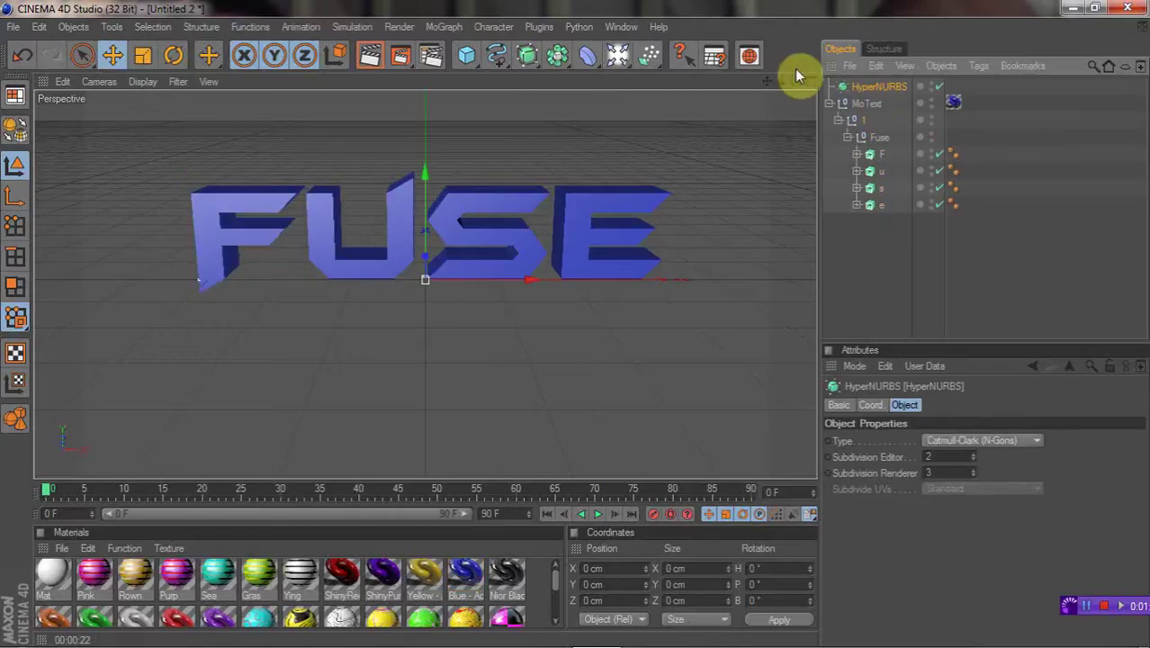
key(Delete)
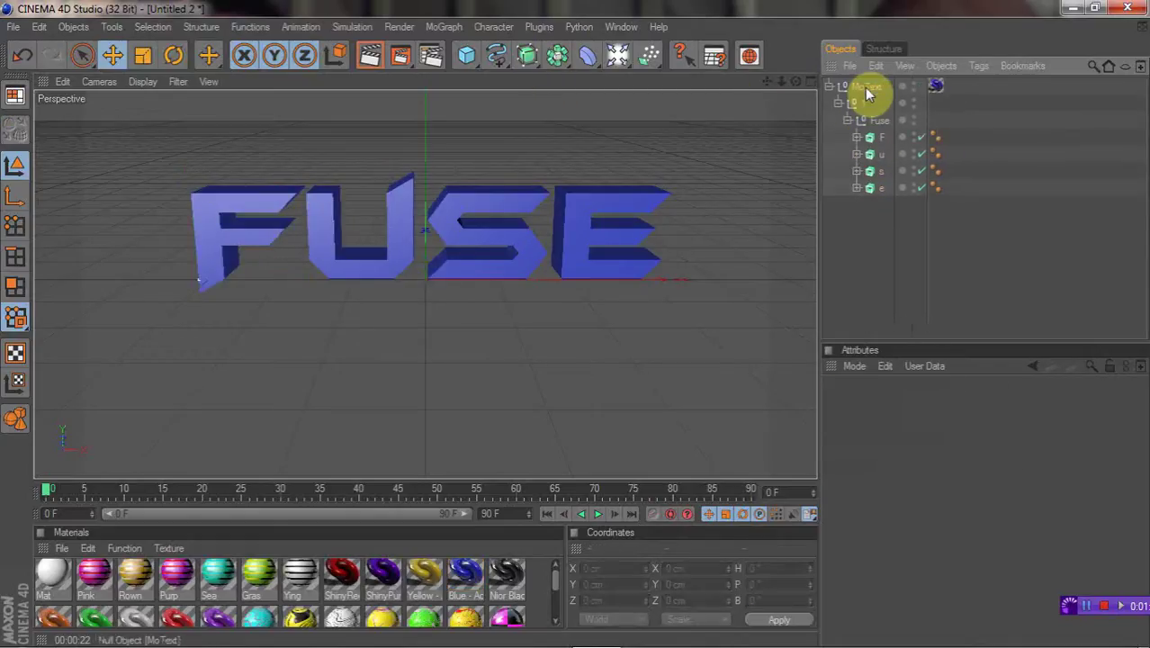
click(526, 55)
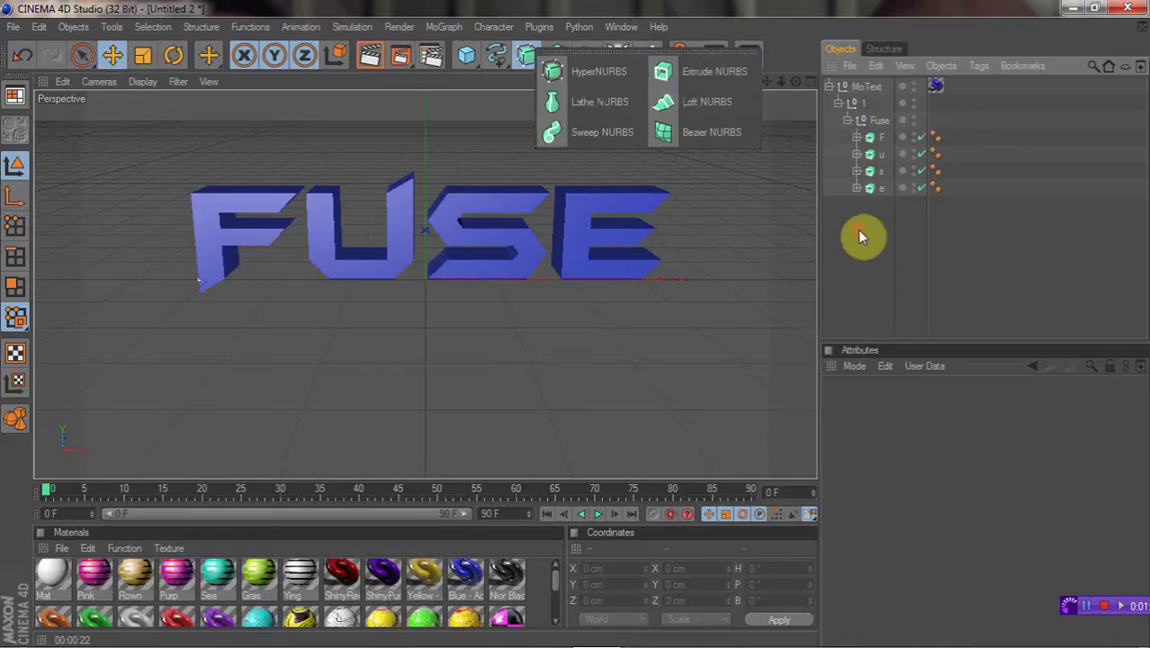
drag(883, 214, 878, 134)
drag(873, 137, 876, 231)
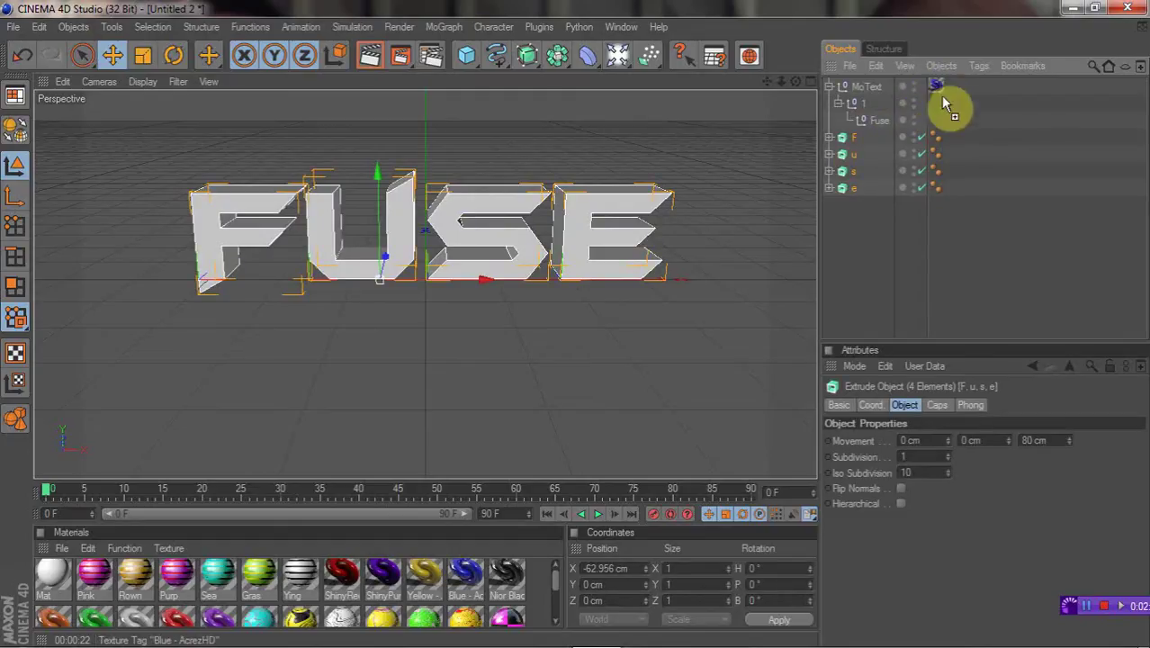
Step: Move the blue texture tag to the letters, then delete the MoText group and all four letters
drag(942, 105, 954, 191)
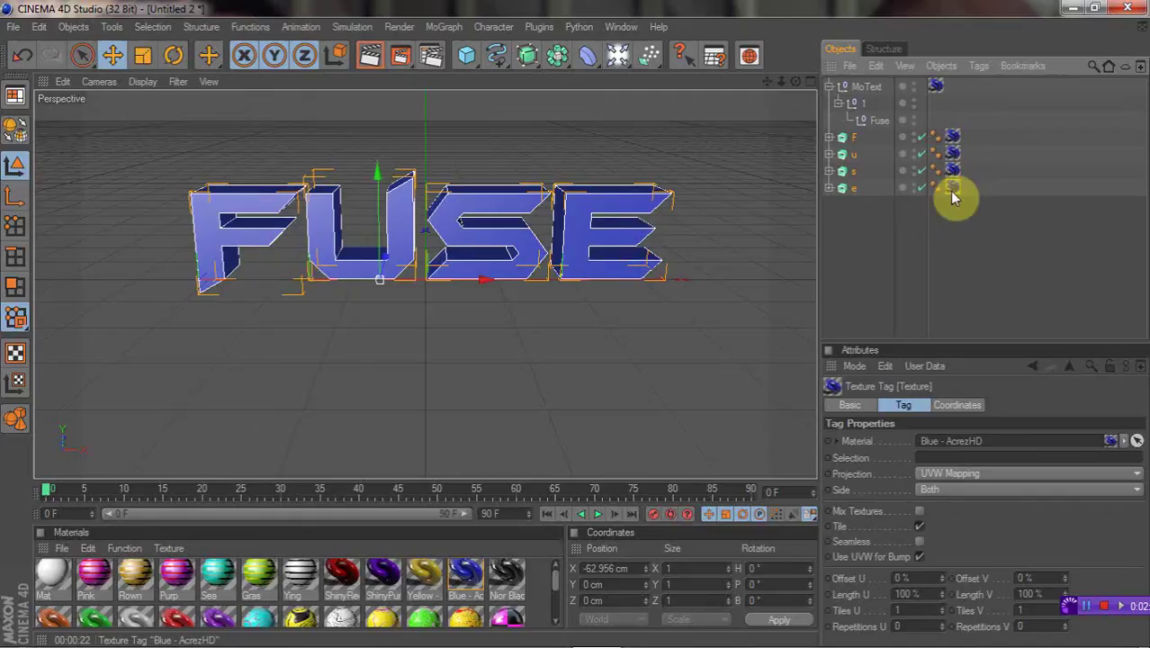
click(831, 88)
click(849, 90)
key(Delete)
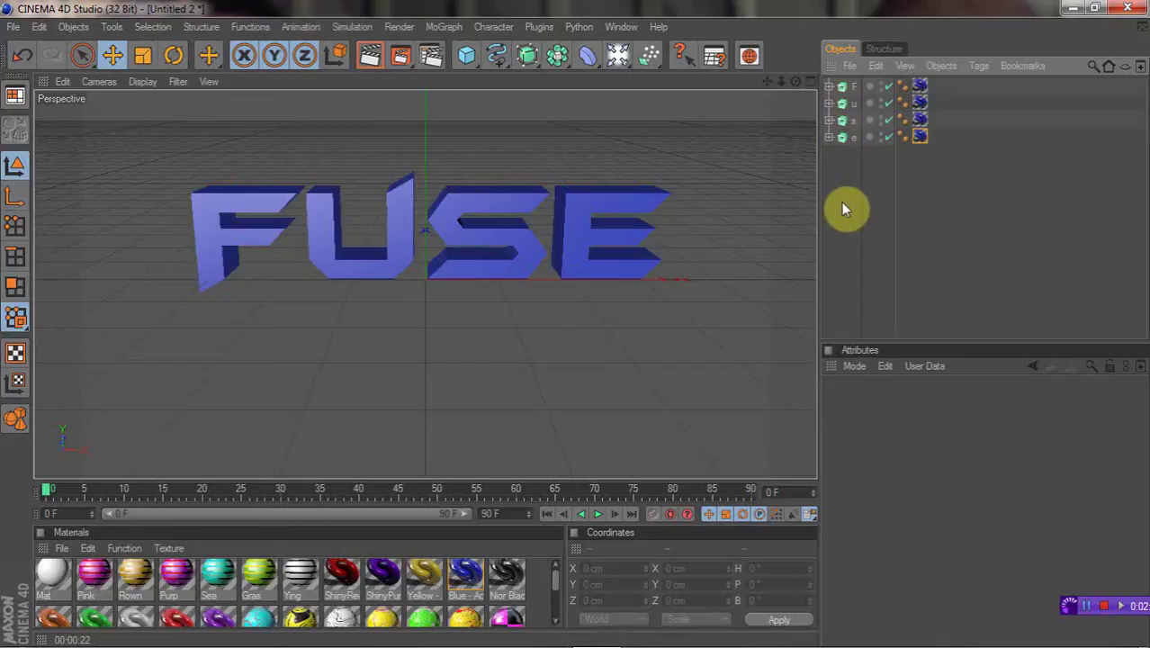
drag(841, 148, 841, 89)
key(Delete)
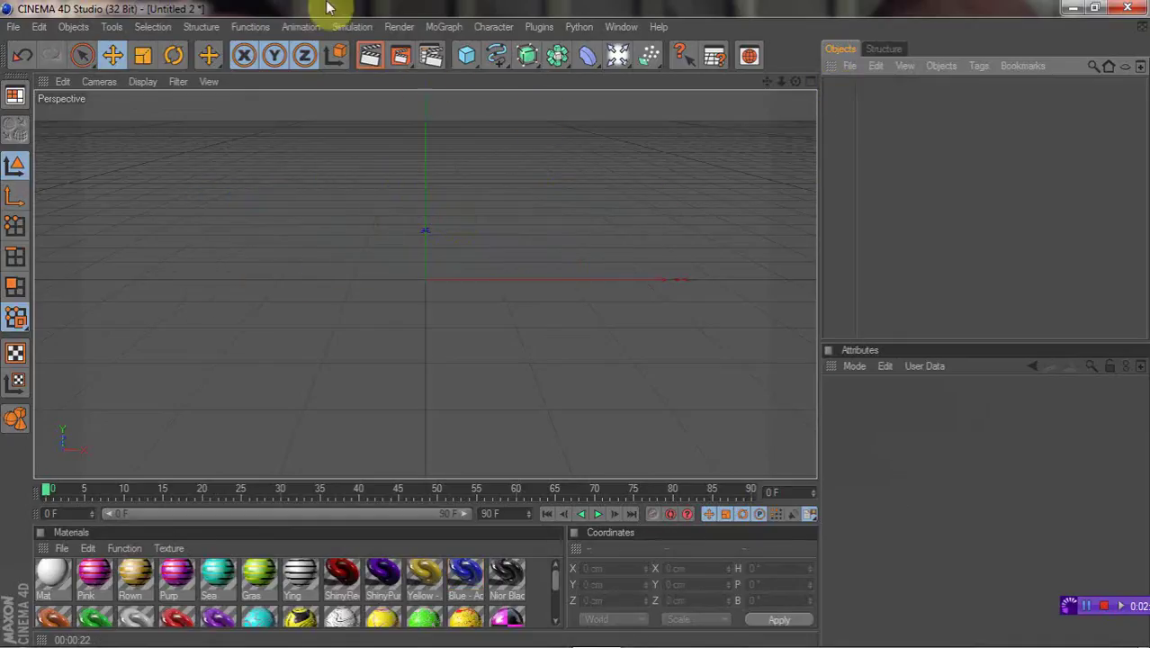
Step: Add a MoText reading 'Fuse' with 80 cm depth, moved left along X
click(441, 27)
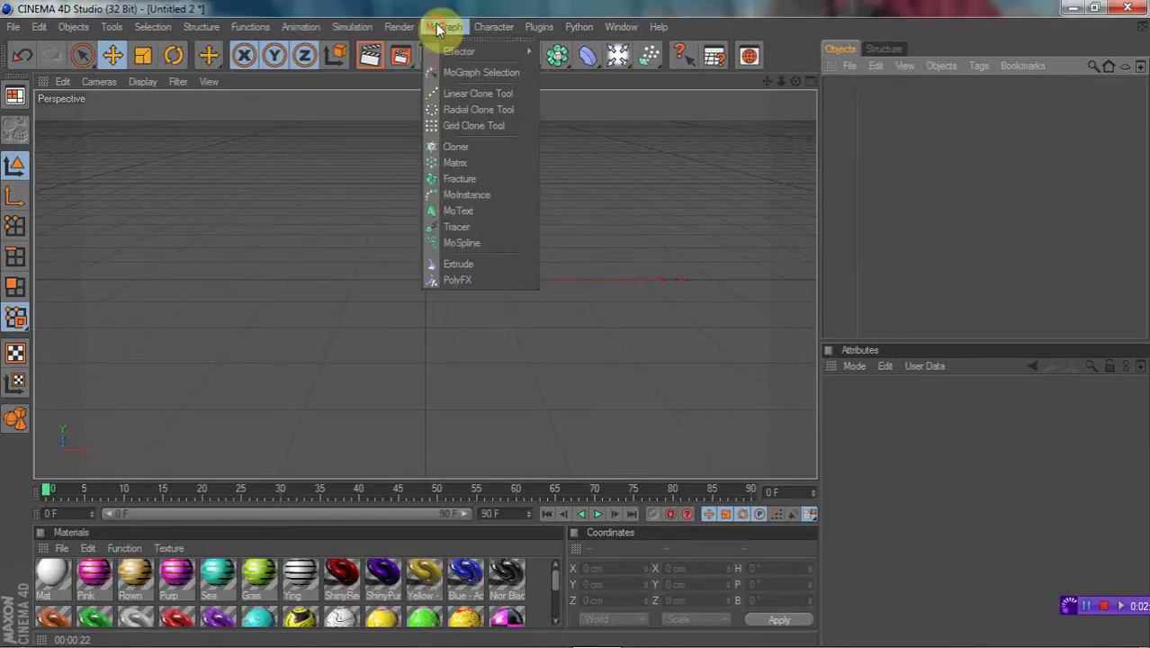
click(450, 213)
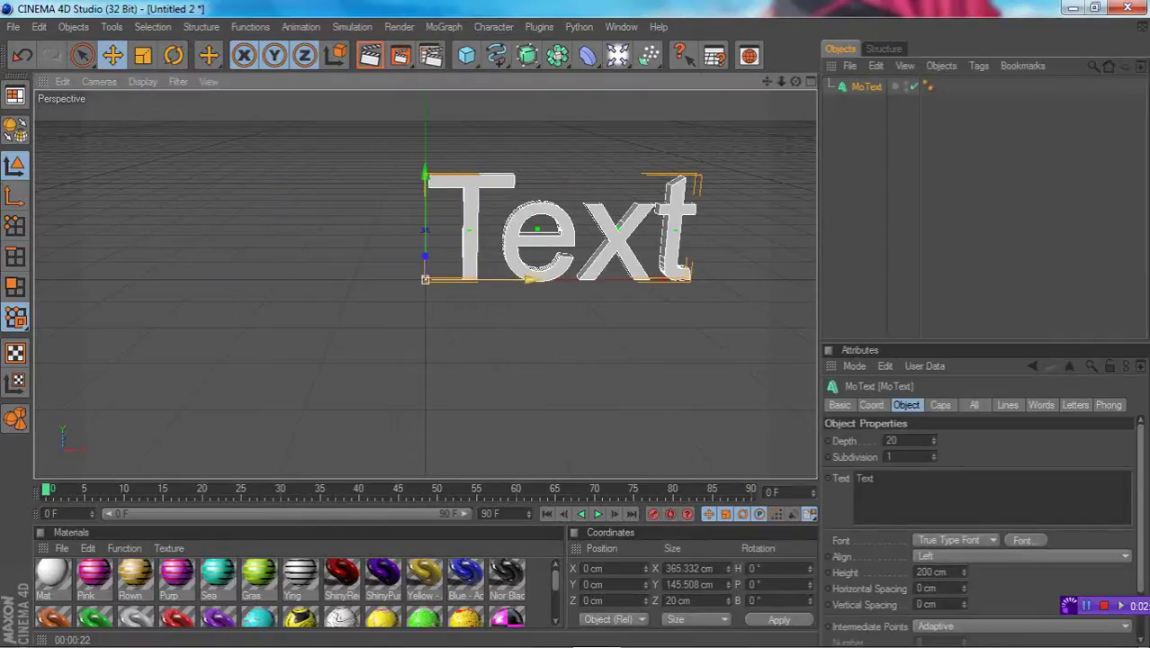
drag(531, 288, 383, 286)
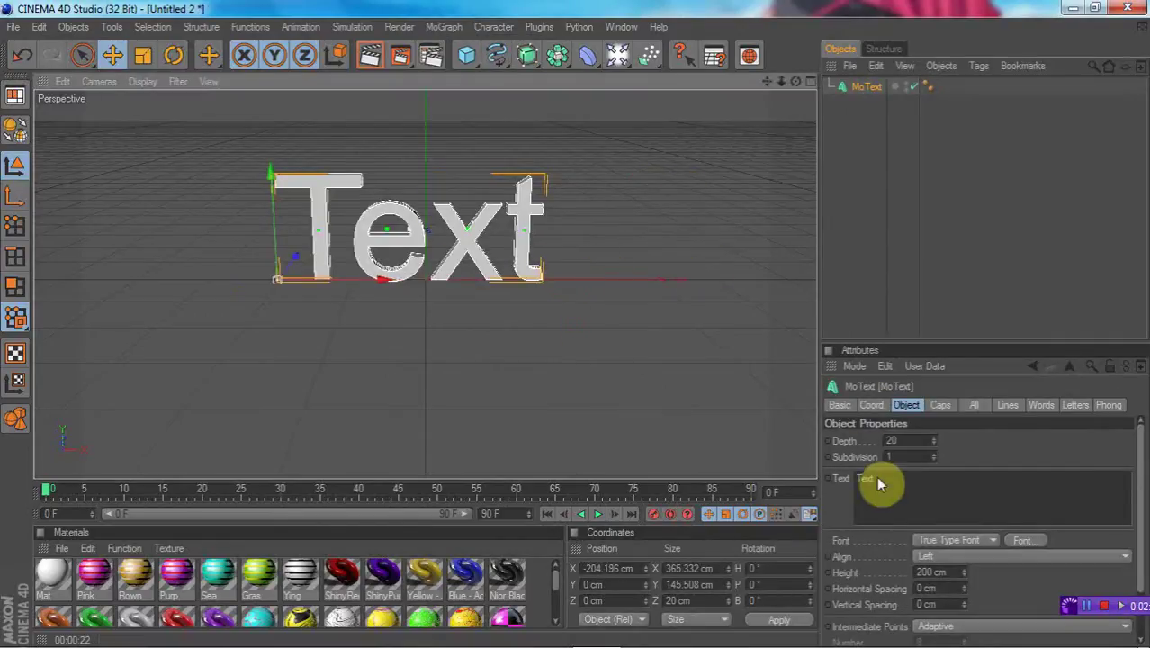
click(898, 441)
text(80)
key(Tab)
key(Tab)
text(Fuse)
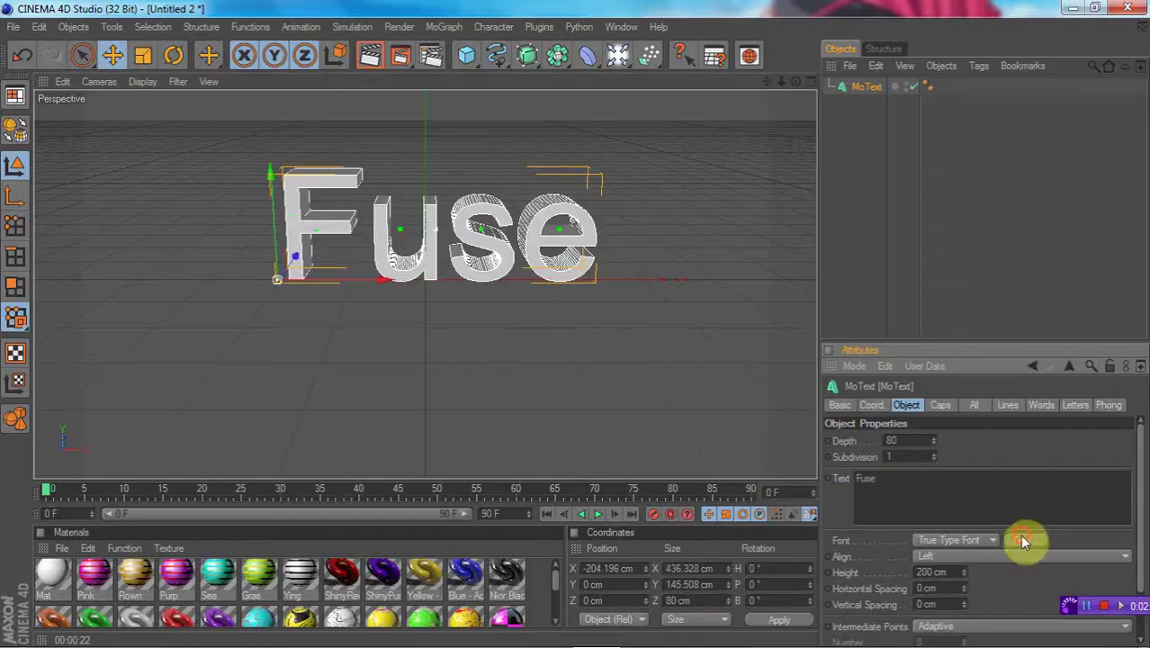
Step: Set the text font to BATMANFOREVER and nudge the FUSE text further left
click(1021, 538)
click(85, 209)
click(261, 475)
click(380, 276)
drag(380, 275, 371, 281)
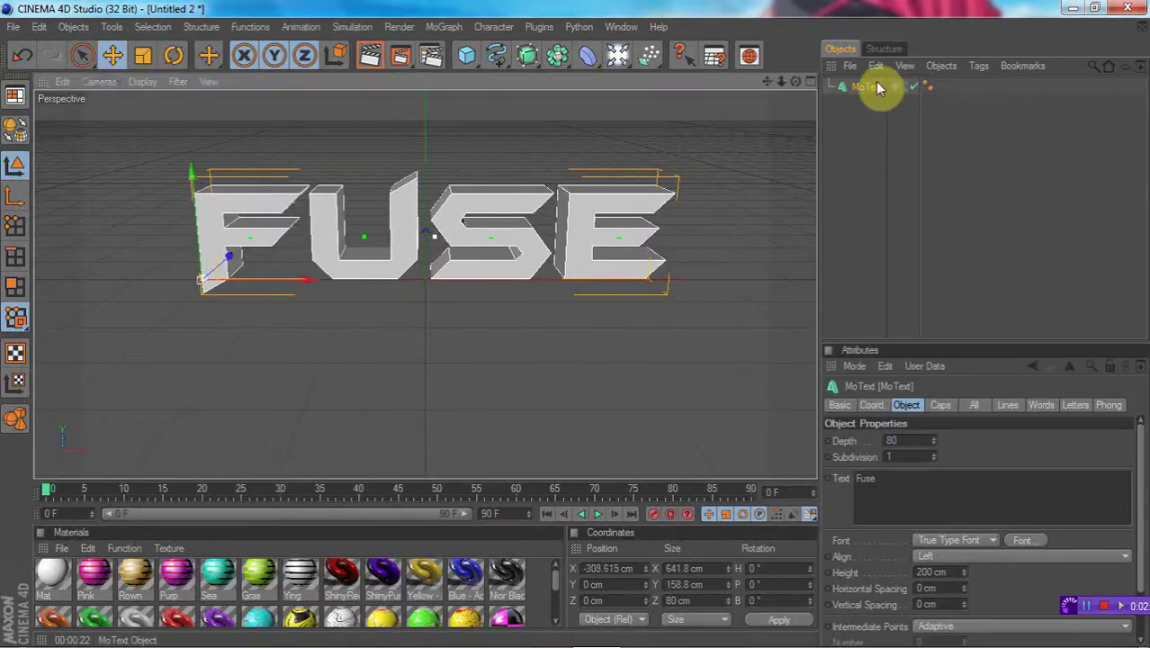
Step: Duplicate the FUSE text, give the copy 40 cm depth and push it back along Z
key(ctrl+c)
key(ctrl+v)
double_click(915, 440)
text(40)
key(Return)
drag(227, 259, 232, 254)
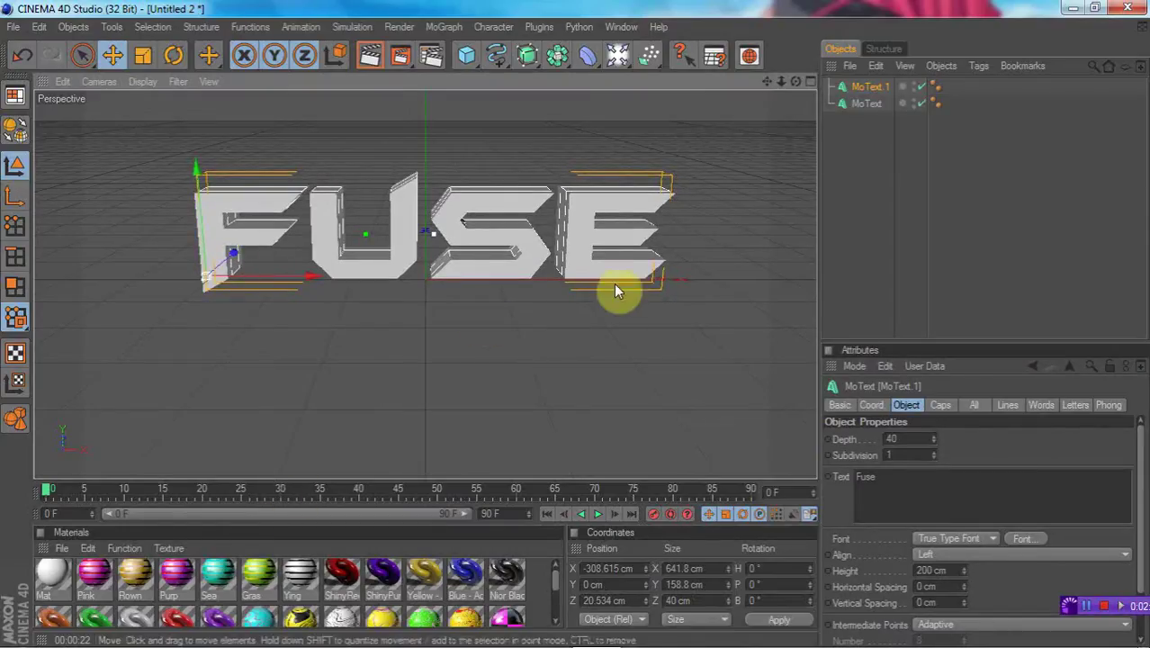
Step: Give the copy front and back Fillet Caps; apply Blue to MoText and Nior Black to MoText.1
click(939, 404)
click(904, 439)
click(906, 505)
click(903, 487)
click(913, 540)
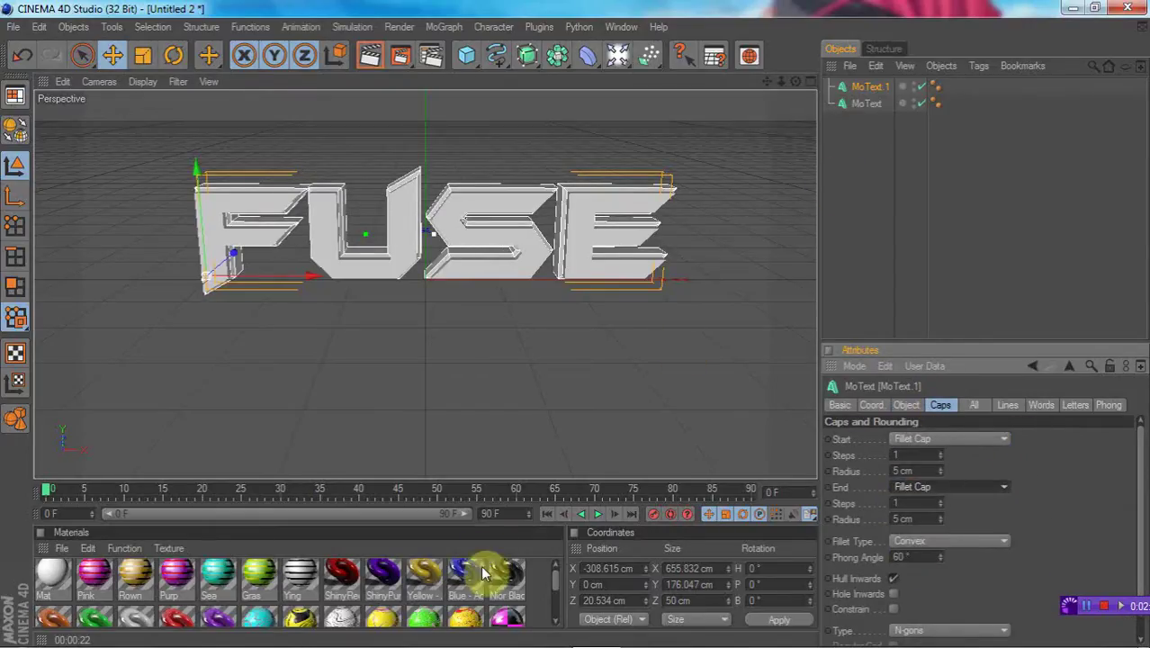
drag(476, 576, 873, 102)
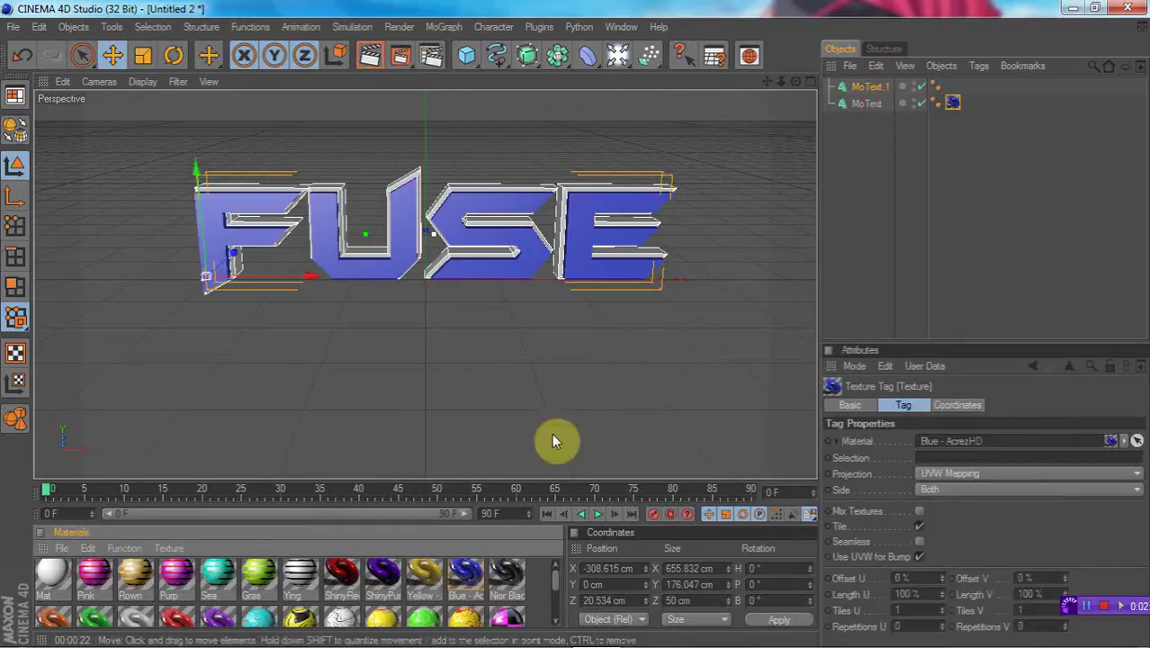
drag(496, 577, 866, 86)
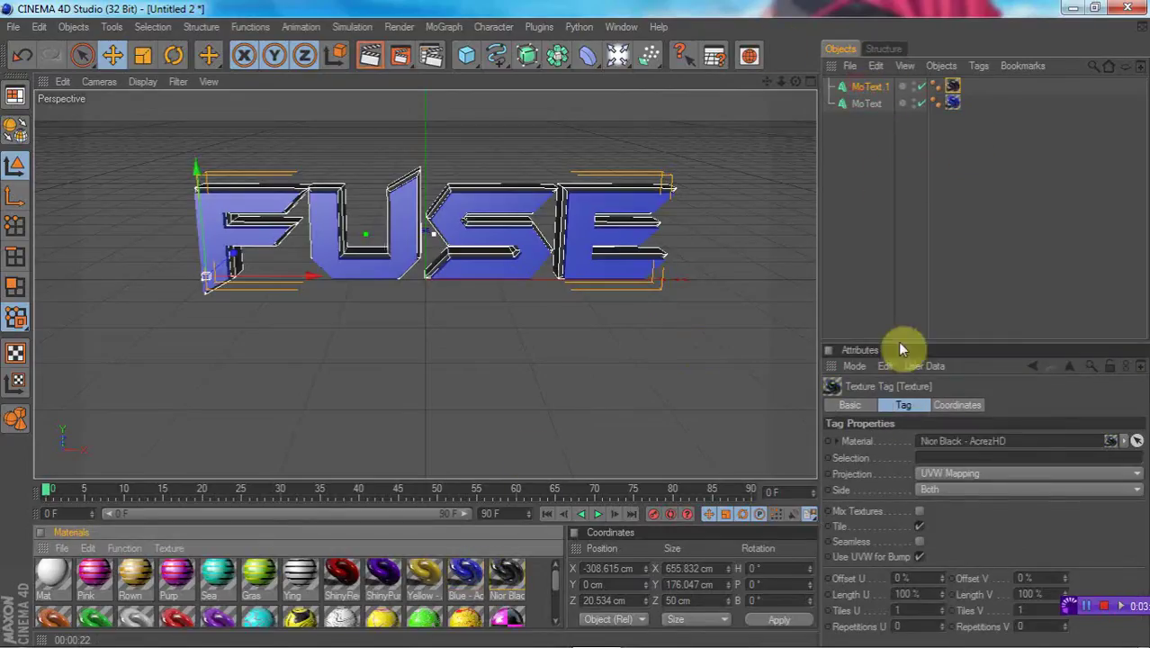
Step: Make both MoTexts editable, move the blue F, u, s, e to top level and delete the empty Fuse group
click(838, 161)
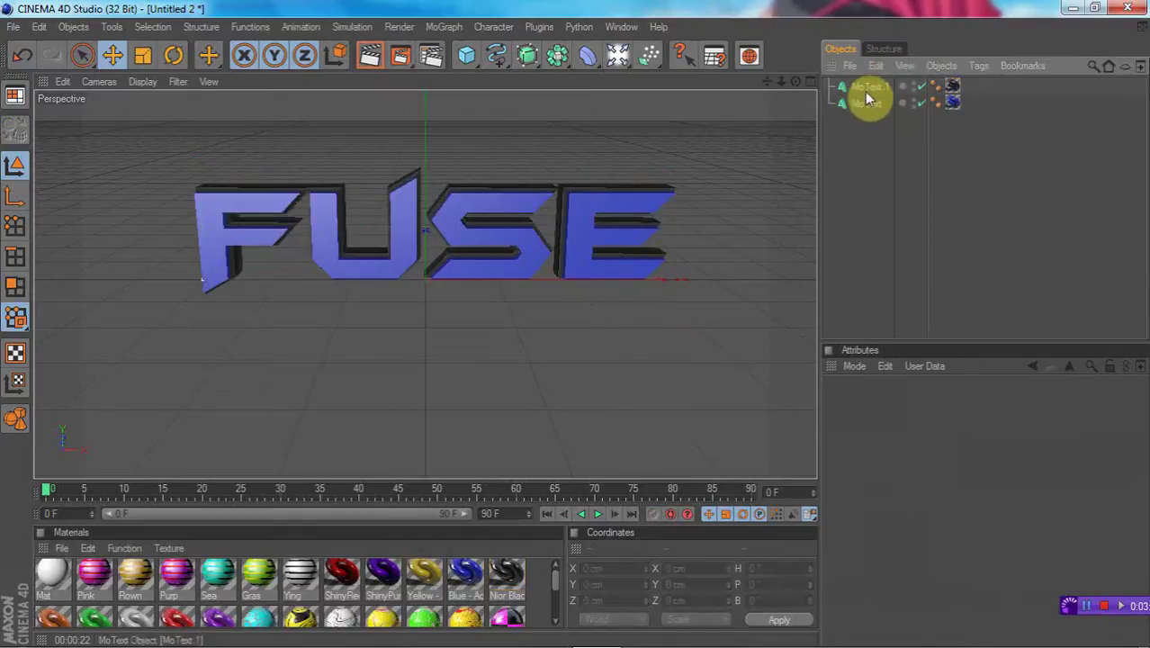
drag(860, 128, 862, 93)
key(c)
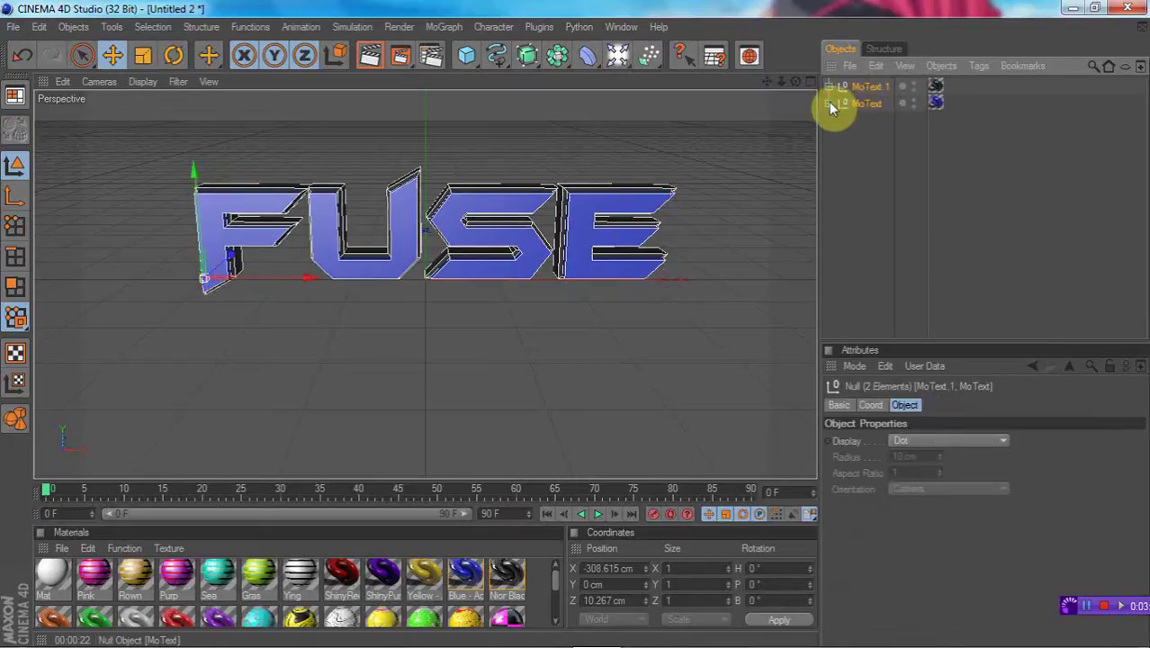
click(846, 137)
drag(875, 212, 881, 249)
click(846, 120)
key(Delete)
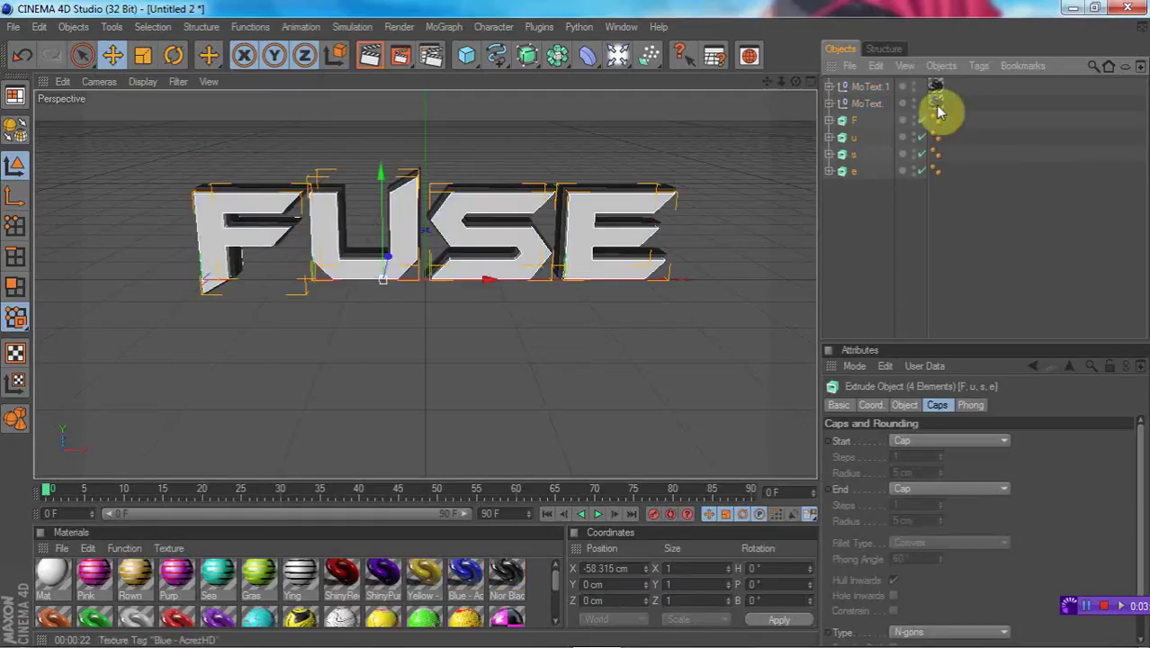
Step: Apply Blue - AcrezHD to F, copy it onto u, s and e, then delete the empty MoText group
drag(490, 568, 935, 119)
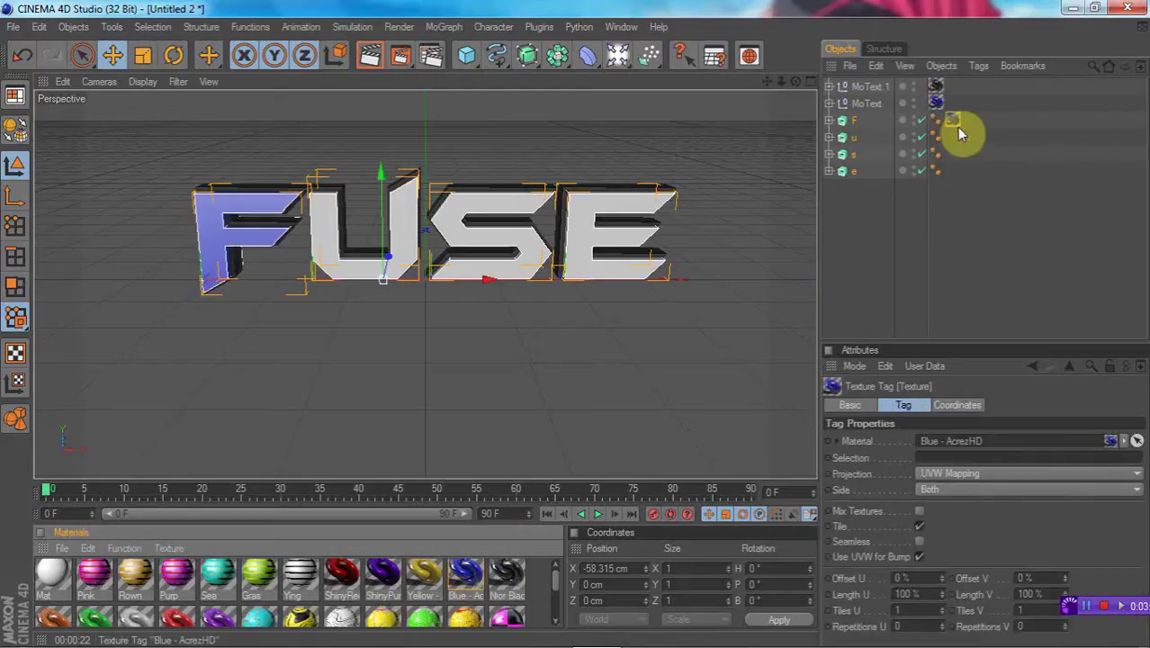
ctrl+drag(961, 133, 954, 139)
ctrl+drag(952, 137, 955, 157)
ctrl+drag(952, 153, 952, 173)
click(860, 105)
key(Delete)
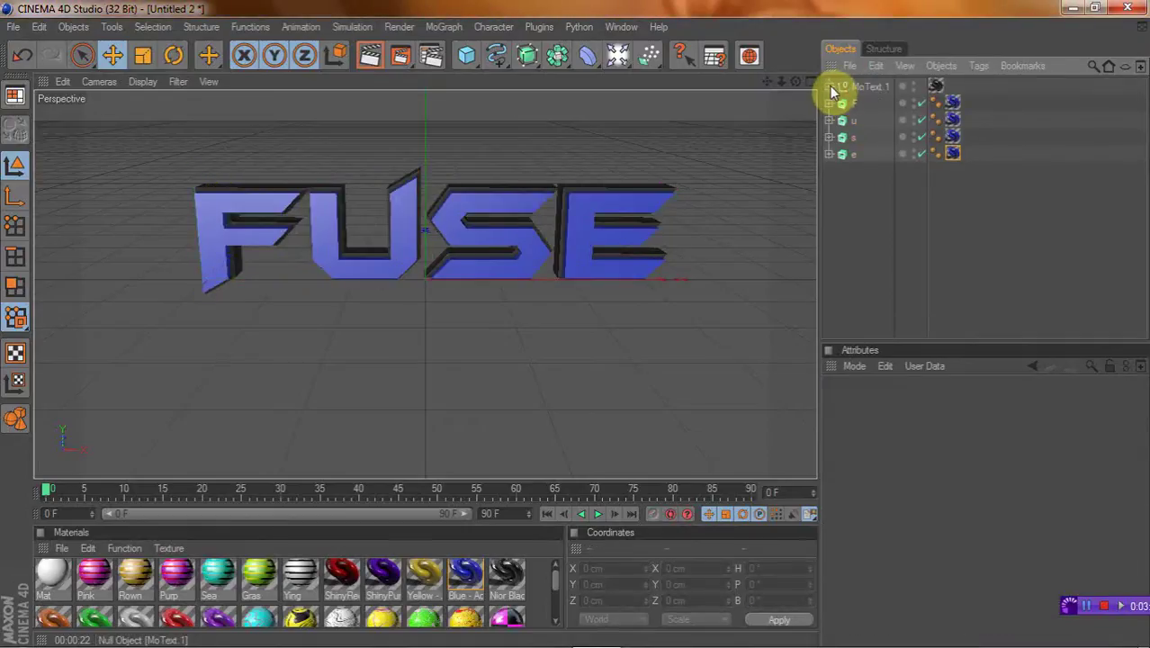
Step: Expand MoText.1 and move the black F and u out beside the blue F and u
click(829, 86)
click(839, 104)
click(846, 120)
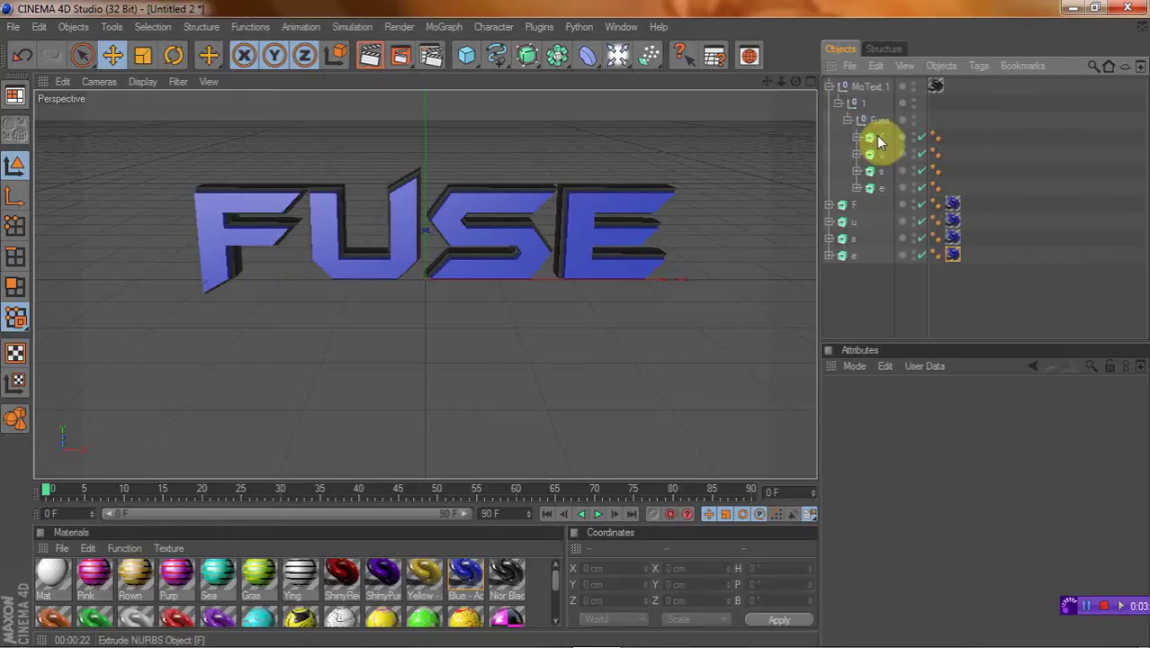
drag(877, 139, 857, 212)
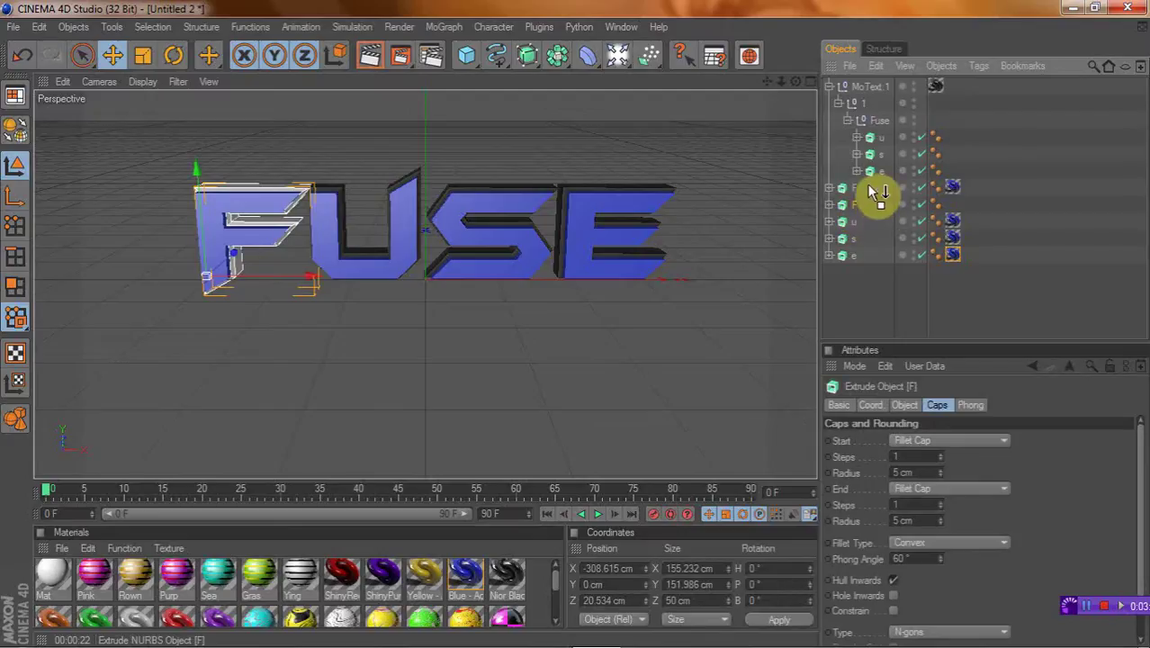
mouse_move(871, 192)
mouse_down()
mouse_move(855, 187)
mouse_move(867, 193)
mouse_move(854, 203)
mouse_move(834, 189)
mouse_move(846, 217)
mouse_move(826, 182)
mouse_move(839, 196)
mouse_move(859, 184)
mouse_up()
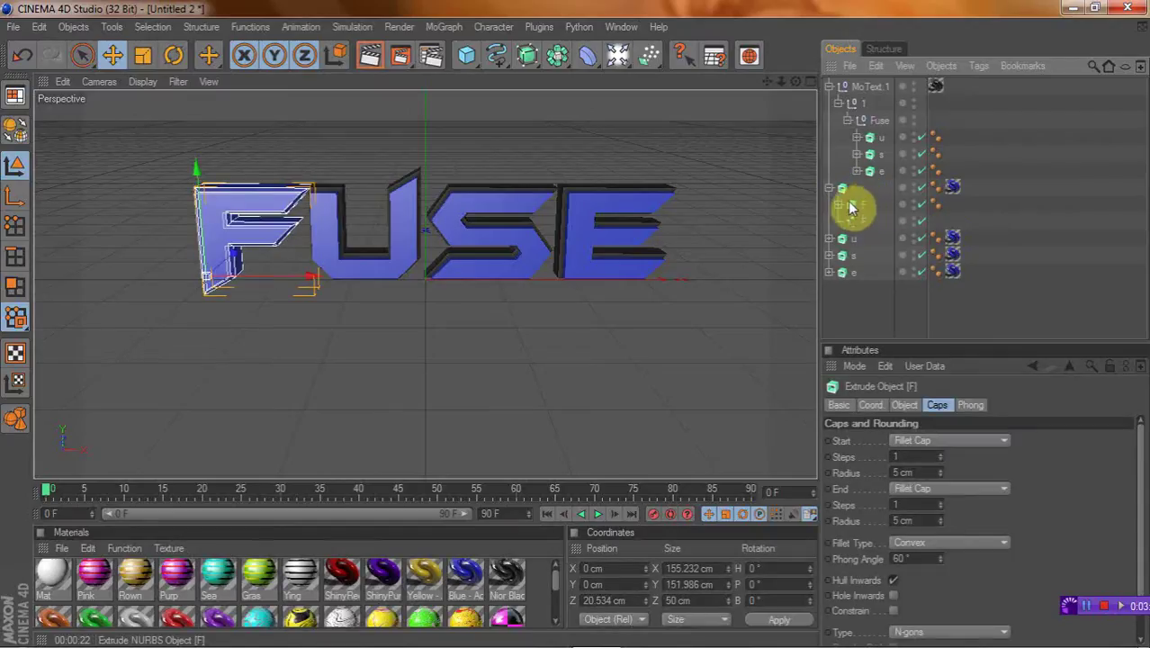
mouse_move(856, 207)
mouse_down()
mouse_move(873, 231)
mouse_move(855, 221)
mouse_move(860, 236)
mouse_up()
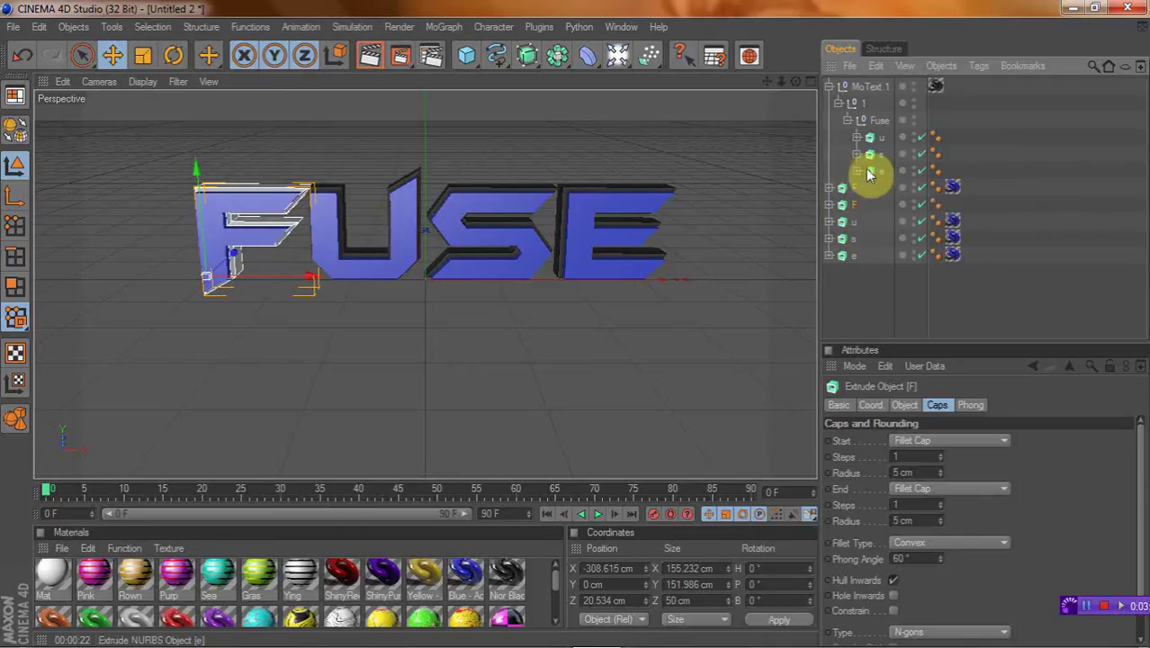
drag(873, 142, 867, 216)
drag(873, 135, 862, 292)
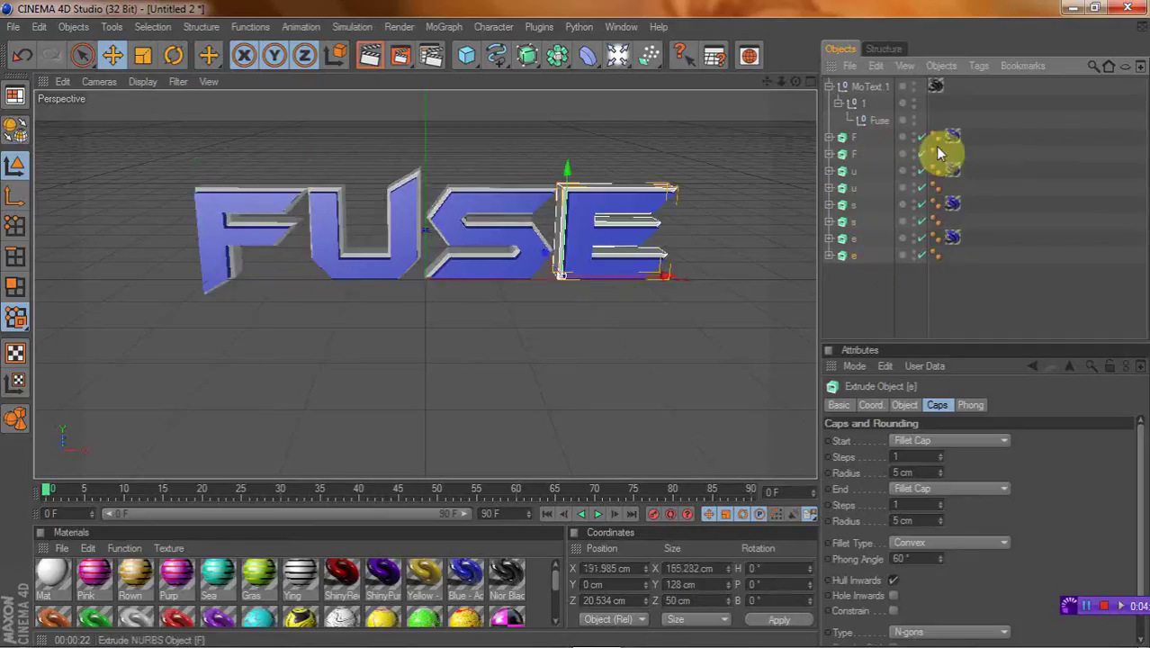
Step: Collapse MoText.1 and copy the blue texture onto the remaining letter objects
click(829, 86)
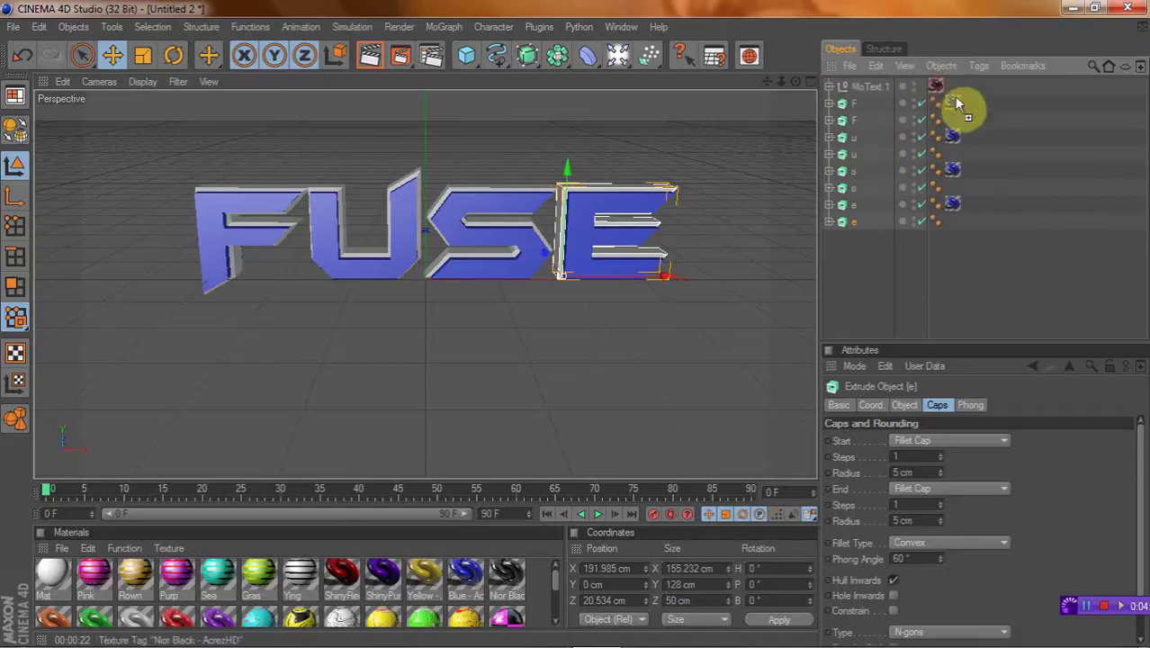
ctrl+drag(959, 115, 953, 221)
click(860, 85)
Step: Delete the MoText.1 null and group both F extrudes under a new null renamed F
key(Delete)
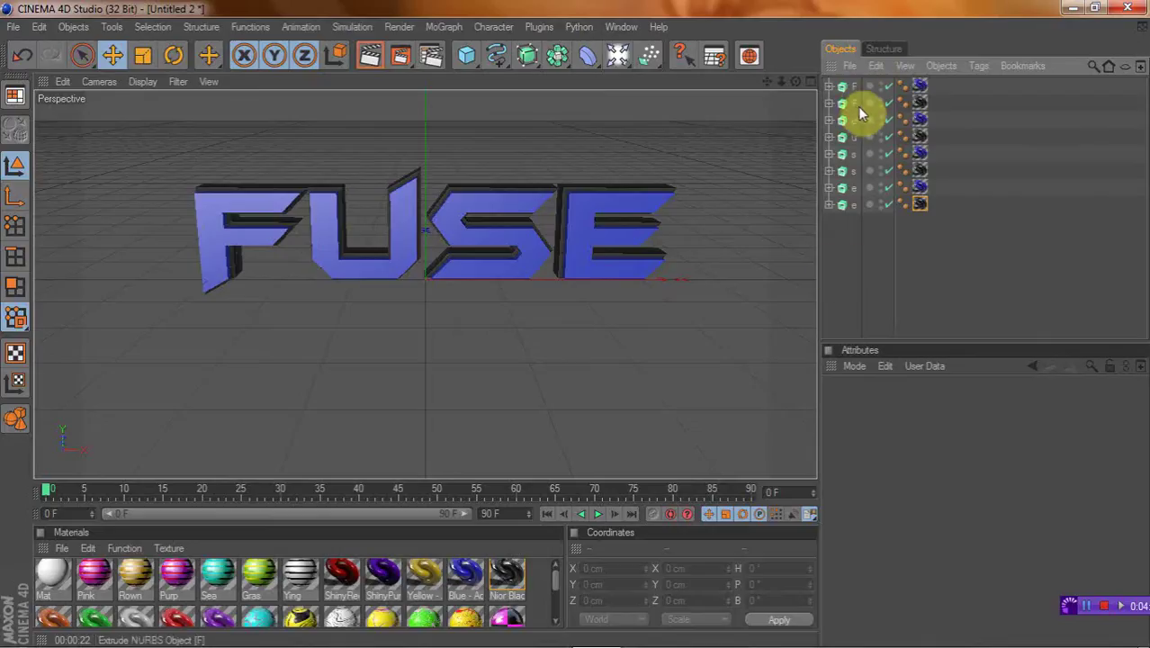
mouse_move(859, 110)
mouse_down()
mouse_move(834, 79)
mouse_move(851, 107)
mouse_up()
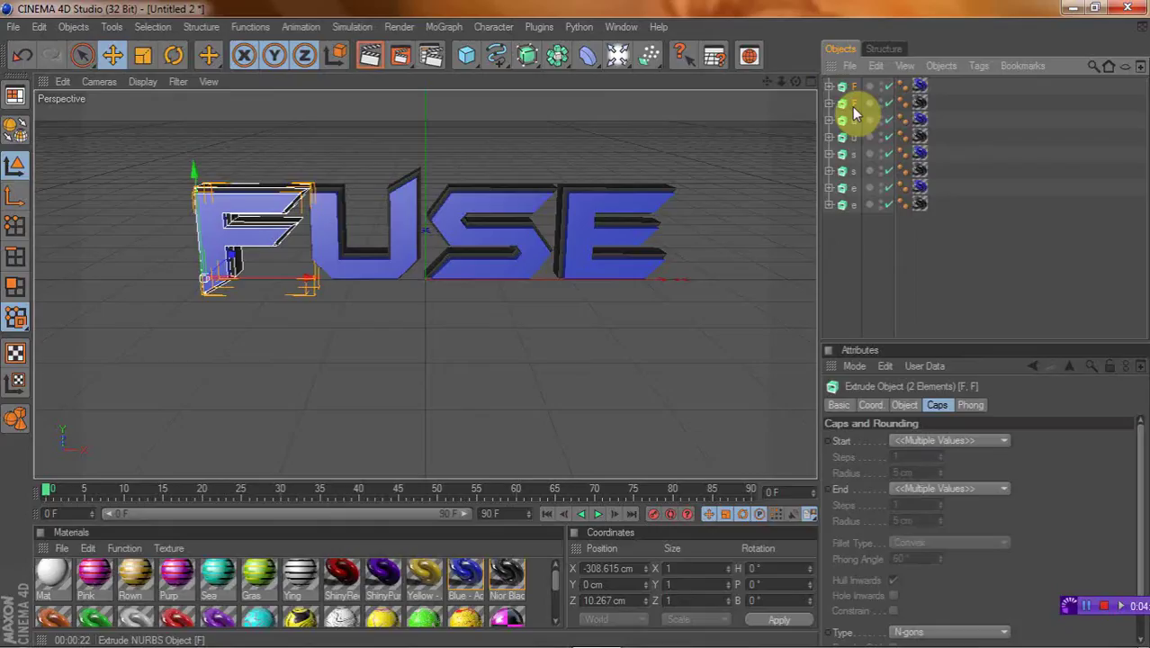
key(alt+g)
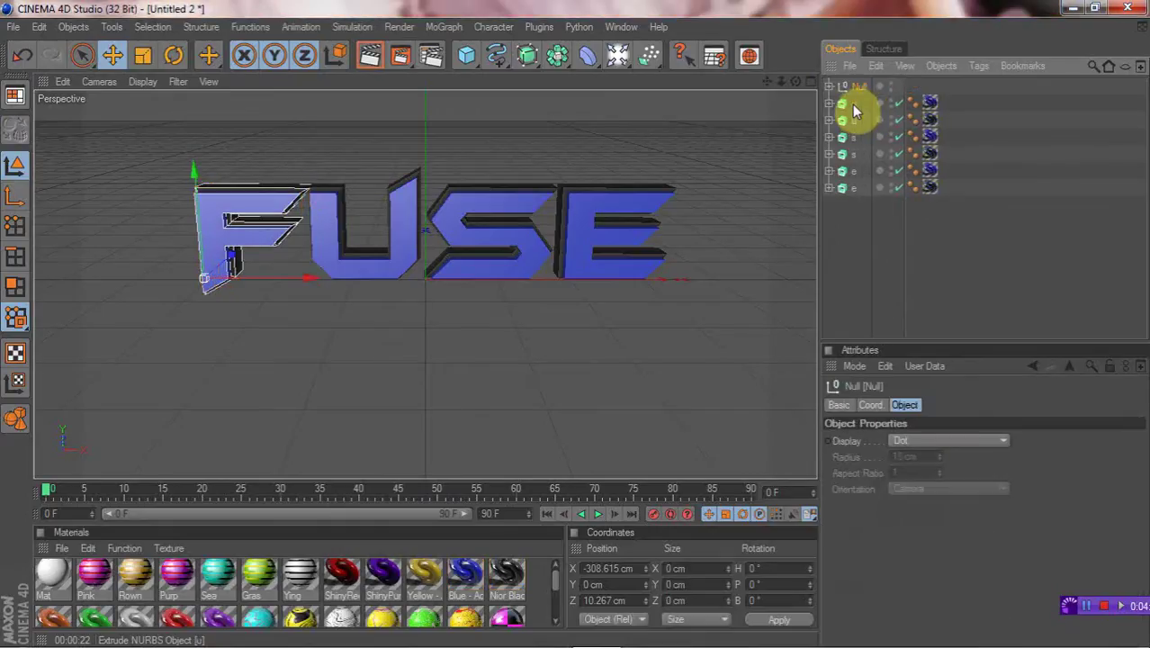
double_click(860, 86)
key(Return)
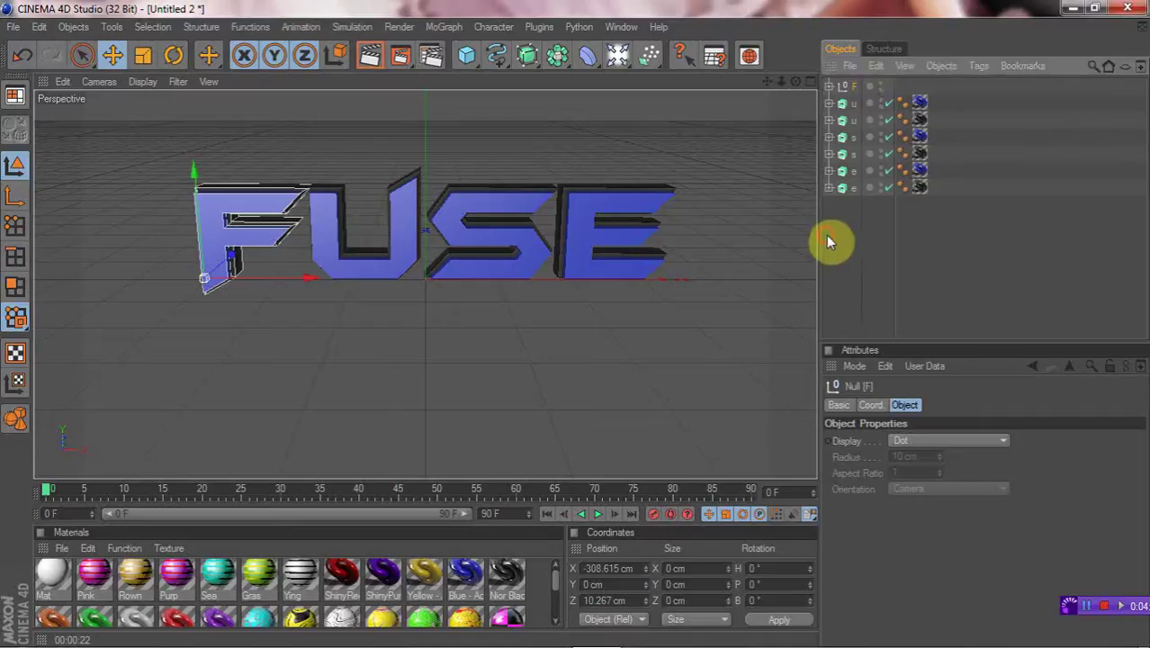
click(831, 87)
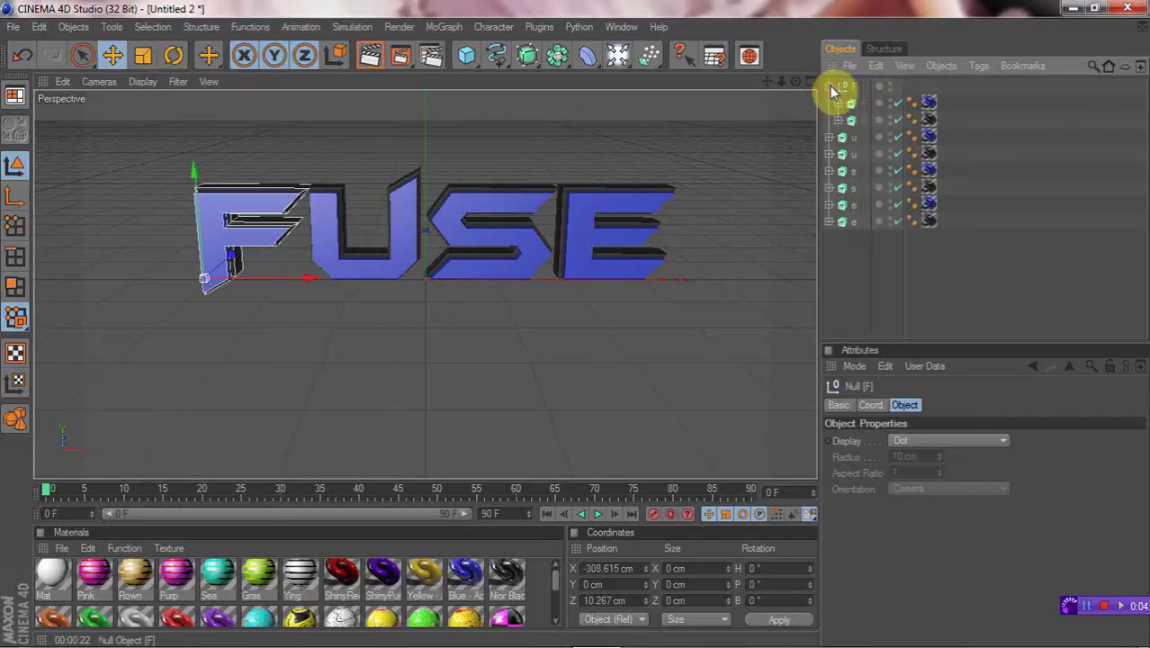
click(830, 88)
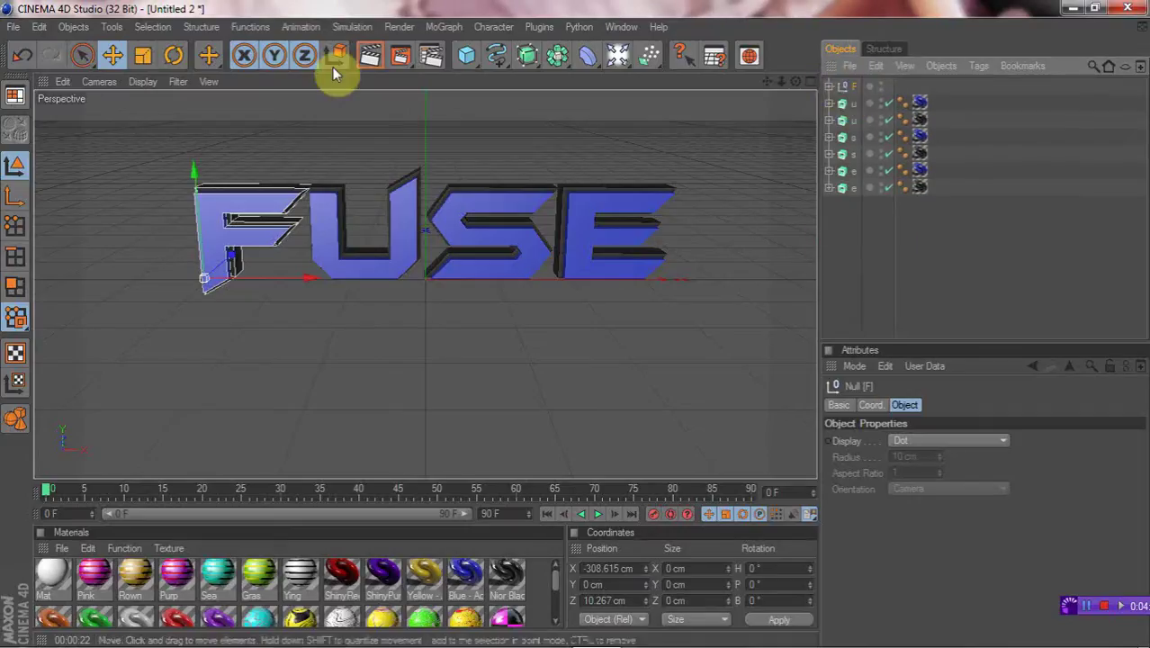
Step: Tilt the F letter to a new angle and group the two U parts under a null
click(173, 55)
drag(177, 267, 202, 293)
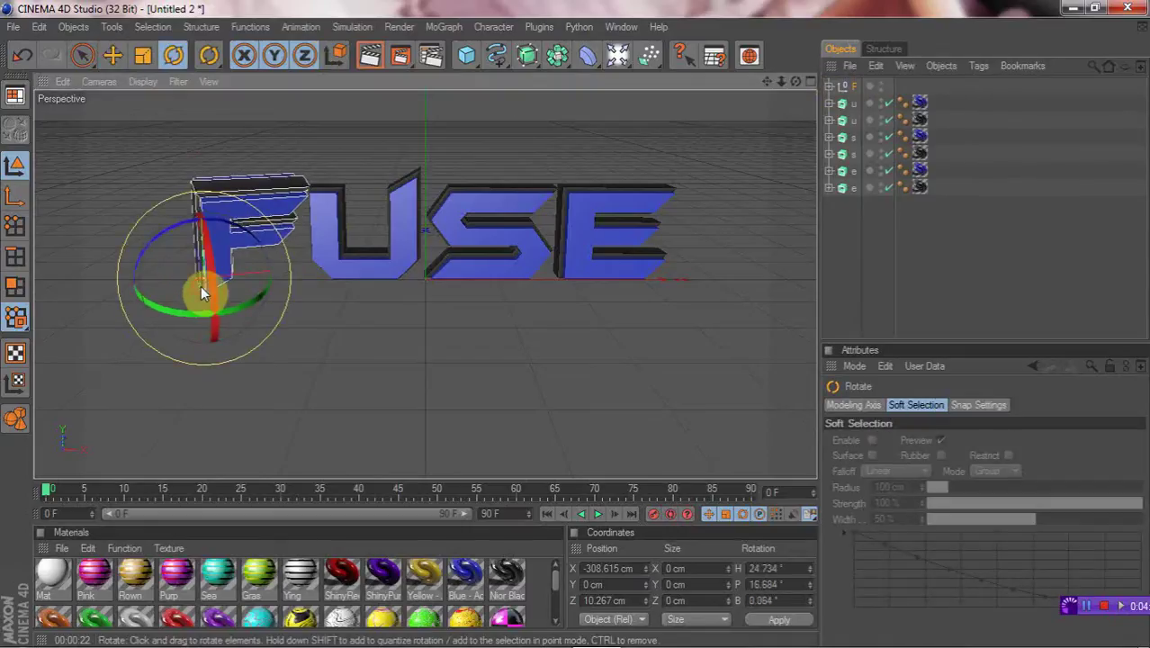
click(835, 102)
shift+click(852, 123)
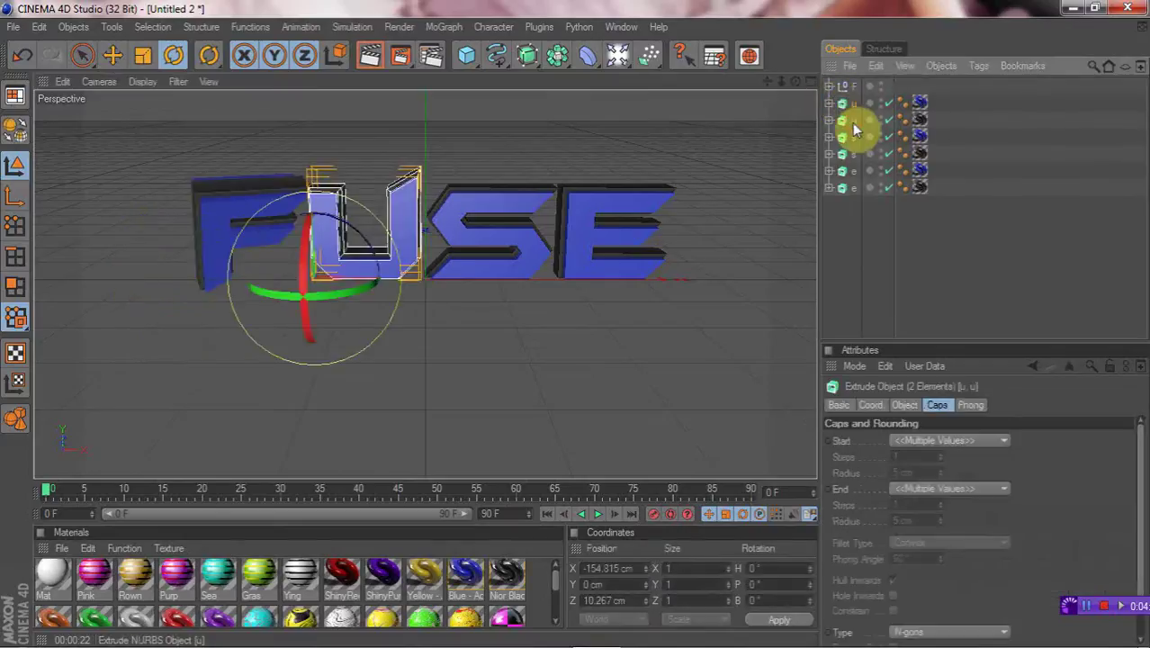
key(alt+g)
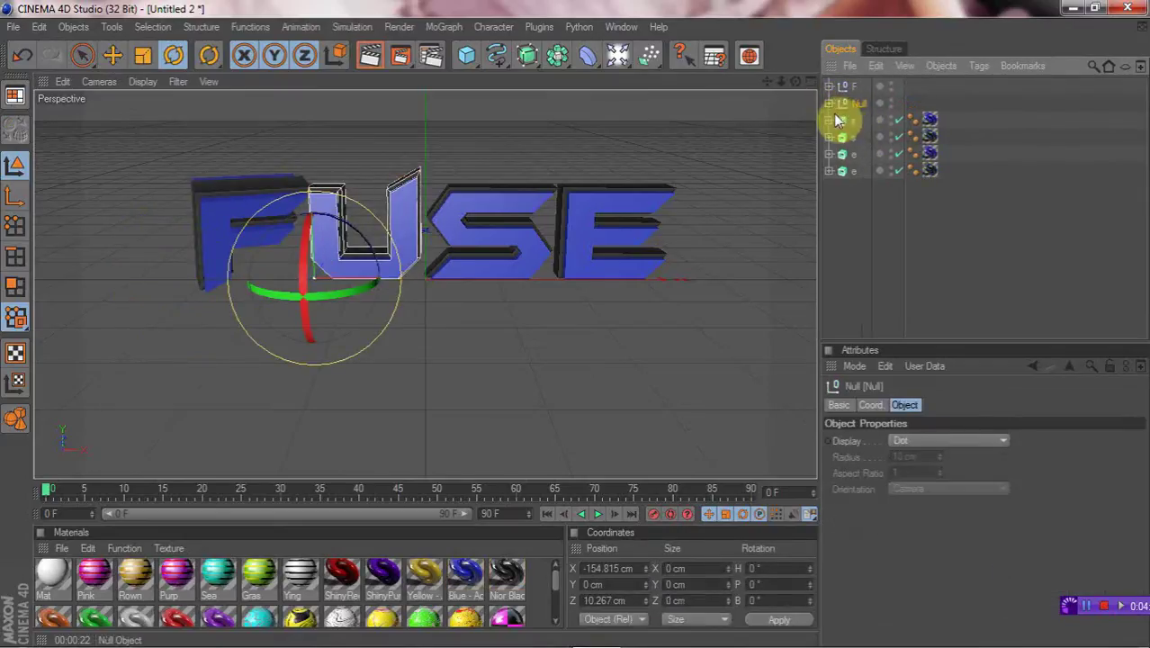
Step: Group the two S parts and the two E parts each under their own null
click(839, 119)
shift+click(850, 135)
key(alt+g)
click(849, 137)
shift+click(851, 154)
key(alt+g)
Step: Rename the three new letter nulls u, s and e
click(859, 103)
double_click(861, 104)
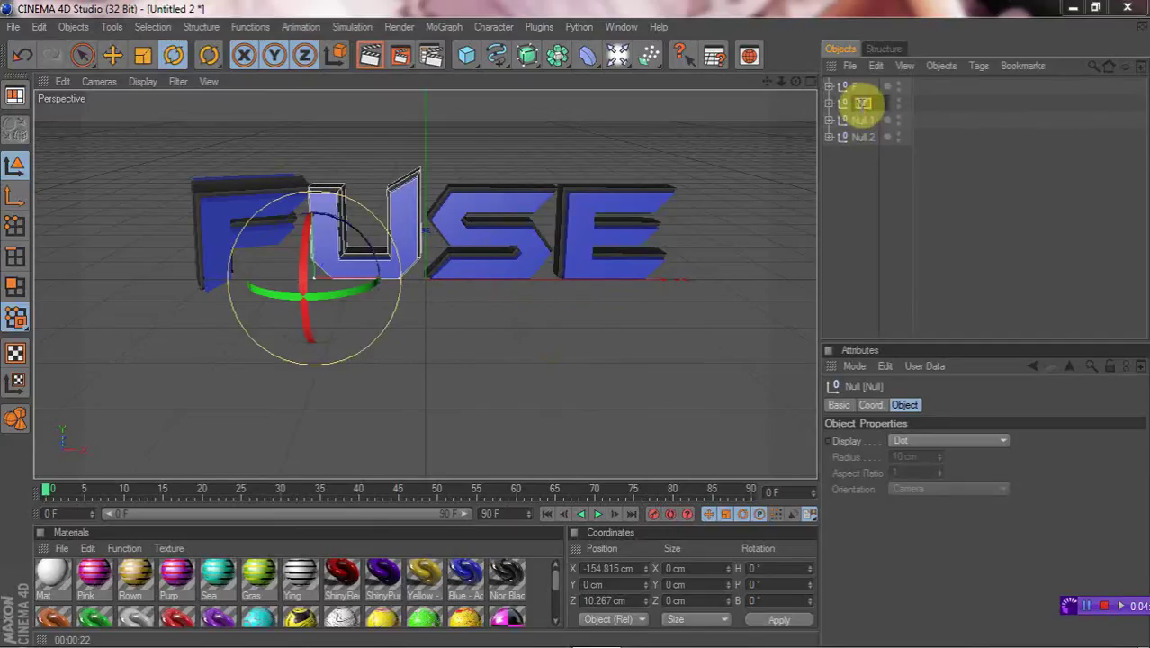
text(u)
key(Return)
click(863, 119)
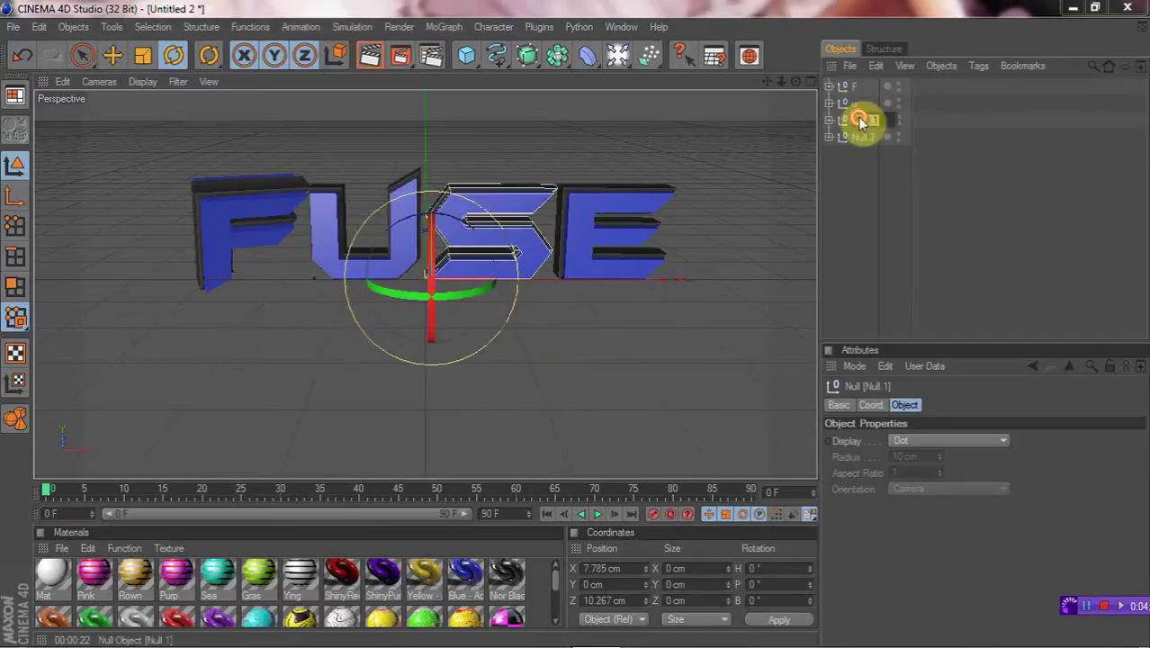
double_click(863, 120)
text(s)
key(Return)
click(860, 137)
double_click(860, 137)
text(e)
key(Return)
click(470, 176)
Step: Rotate the u, s and e letter groups to different angles, then minimise Cinema 4D
click(852, 104)
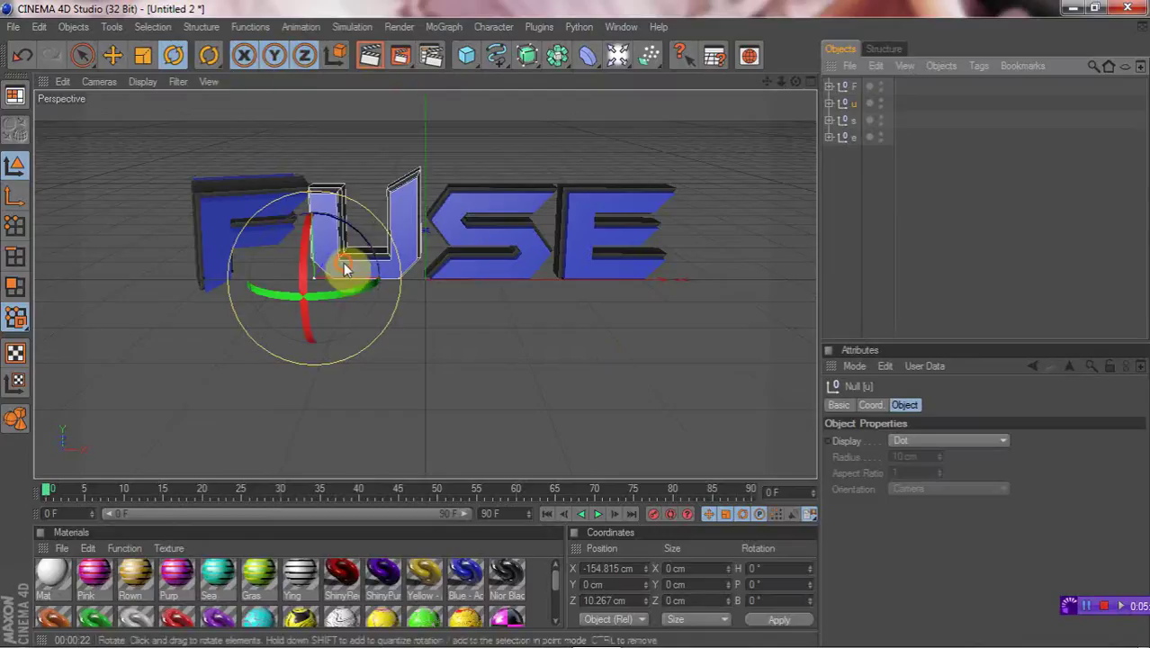
mouse_move(330, 265)
mouse_down()
mouse_move(356, 210)
mouse_move(334, 274)
mouse_move(330, 262)
mouse_up()
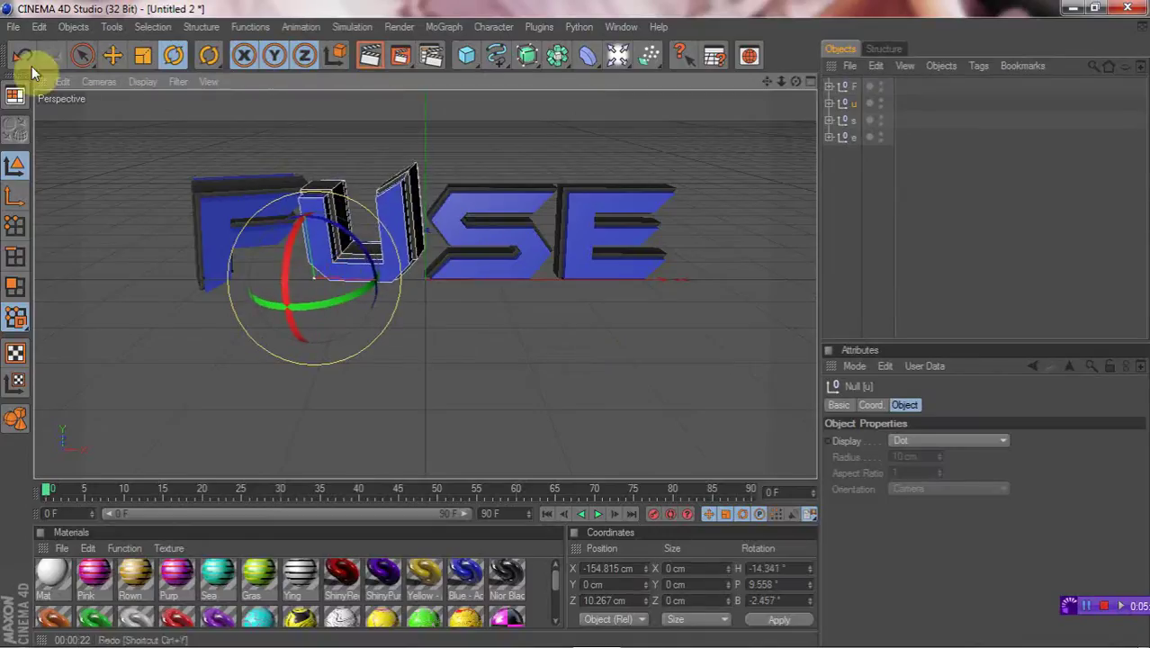
click(175, 56)
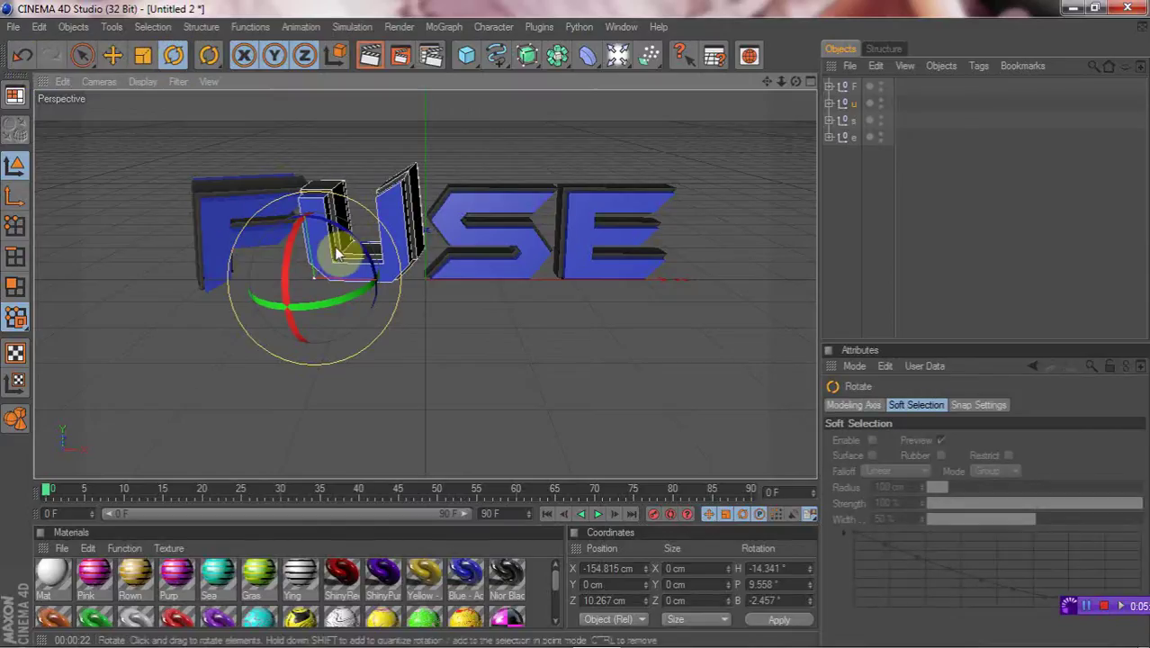
click(846, 120)
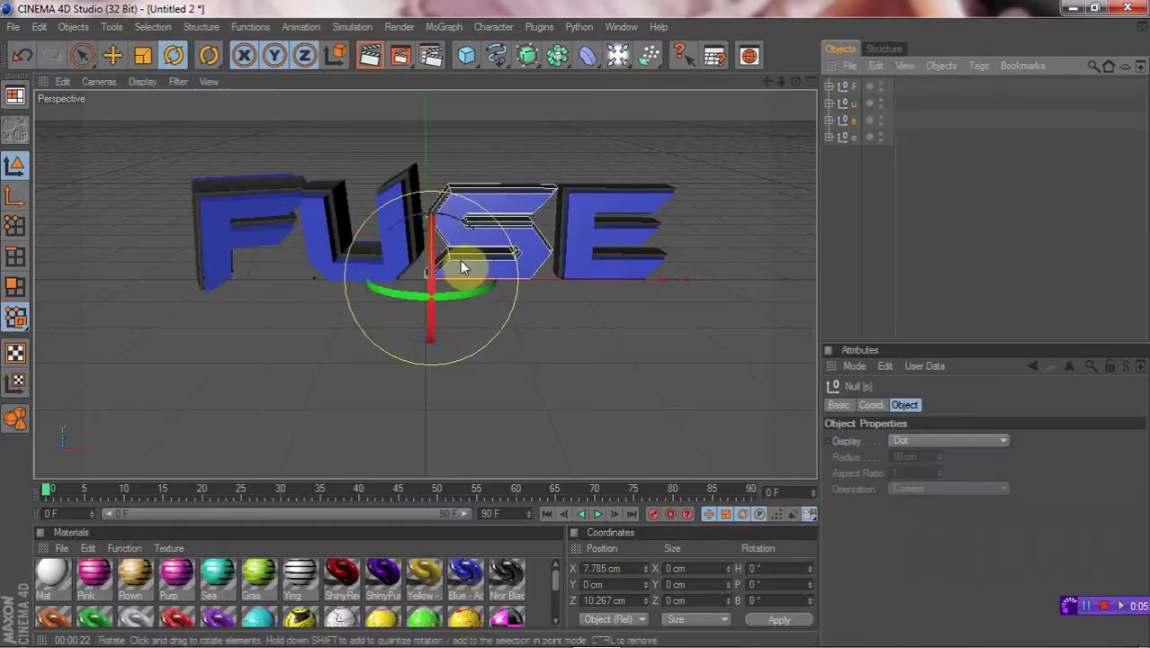
drag(460, 266, 486, 286)
click(850, 137)
drag(563, 283, 501, 249)
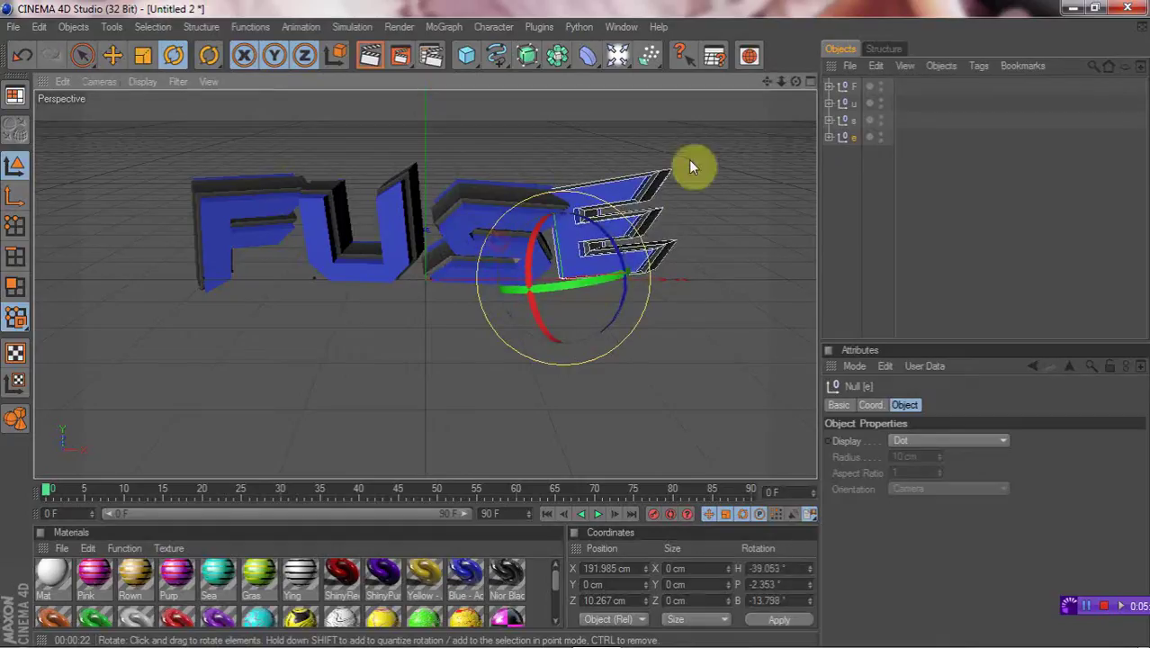
click(1072, 8)
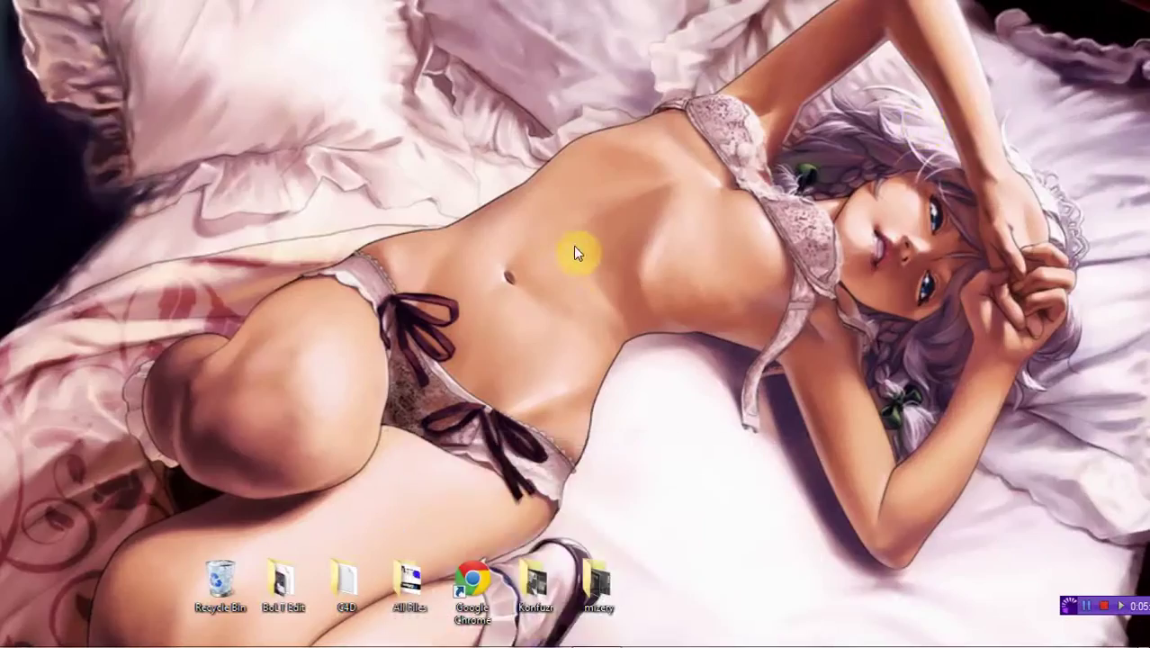
double_click(425, 589)
double_click(666, 189)
drag(796, 226, 789, 320)
double_click(468, 419)
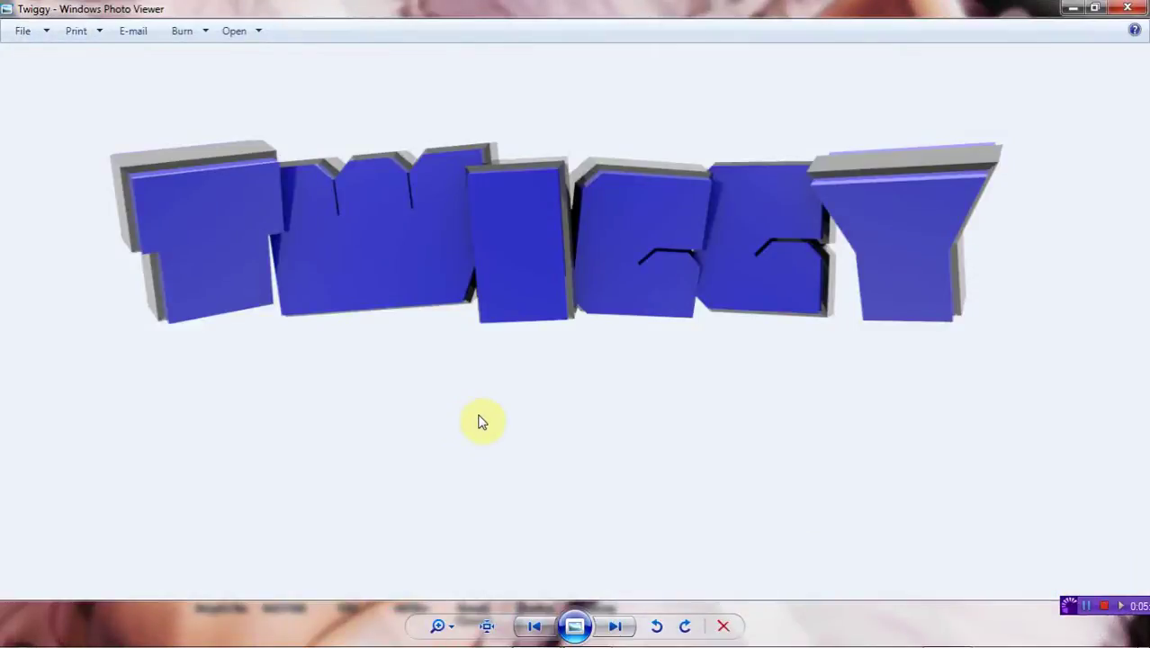
click(1128, 9)
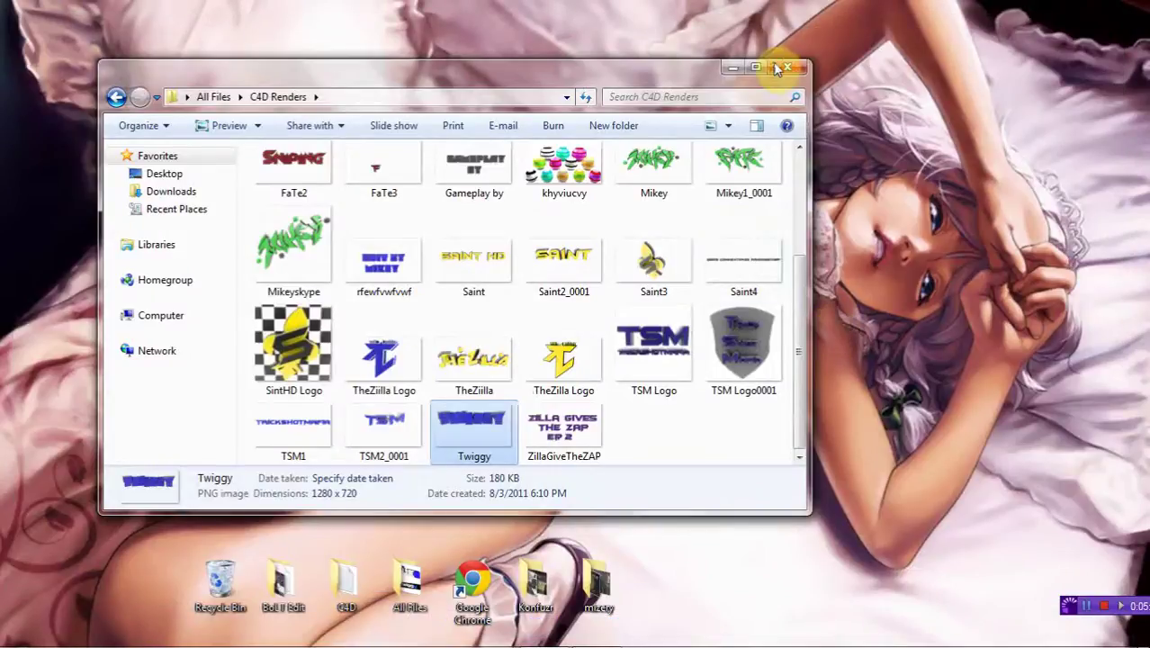
click(776, 69)
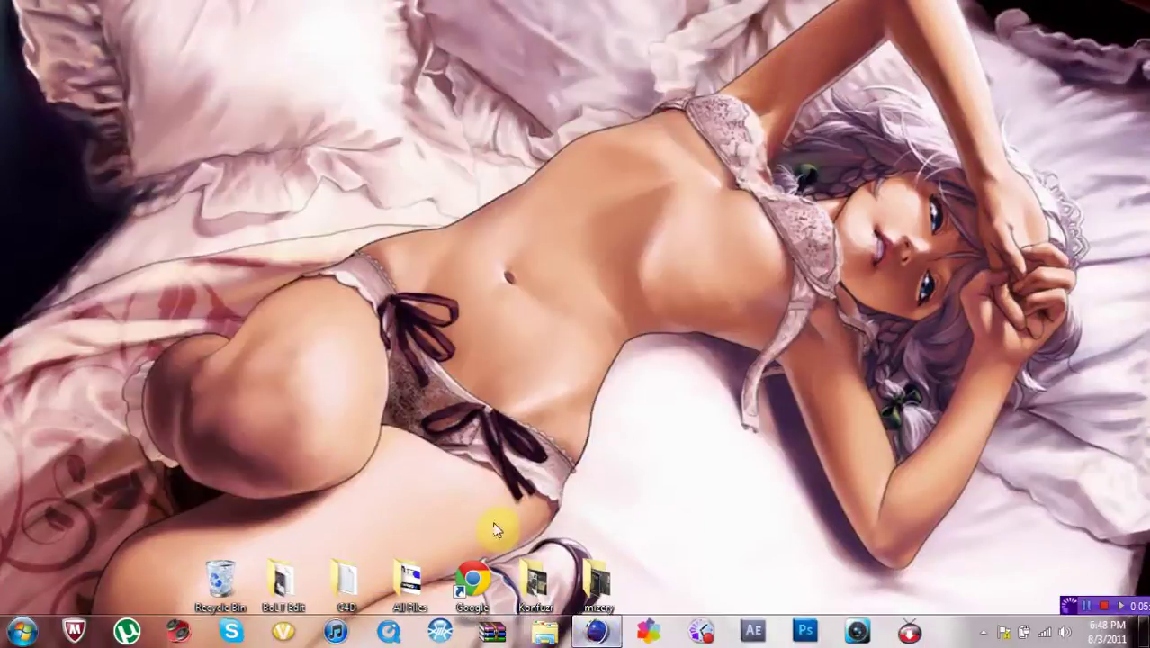
key(alt+Tab)
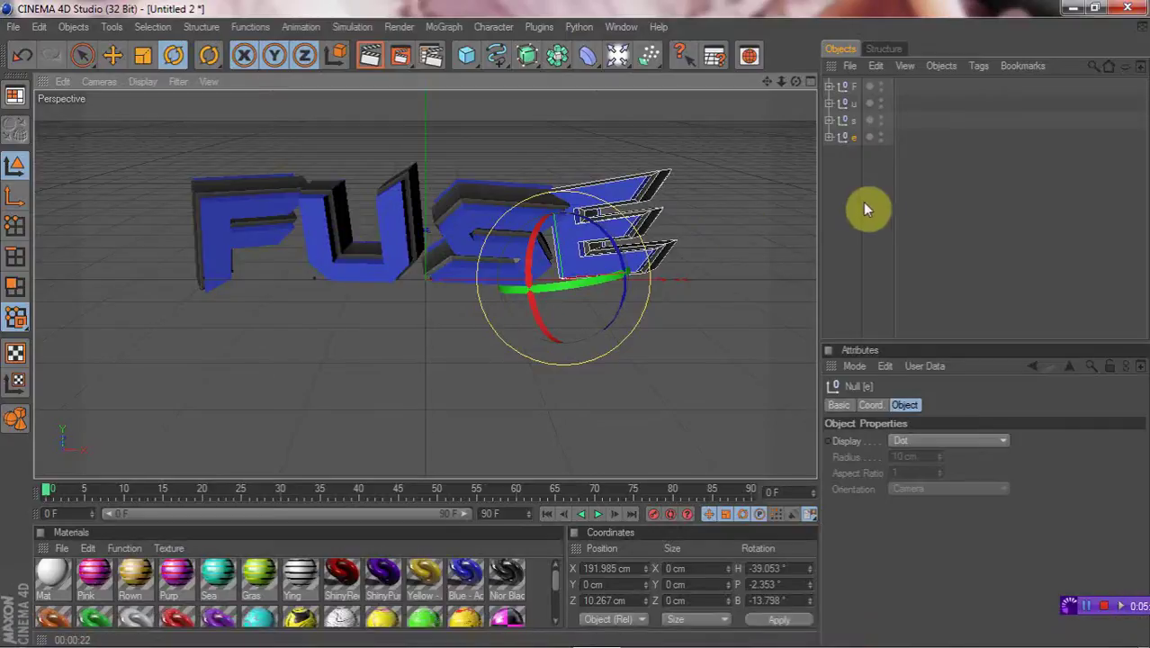
click(1127, 8)
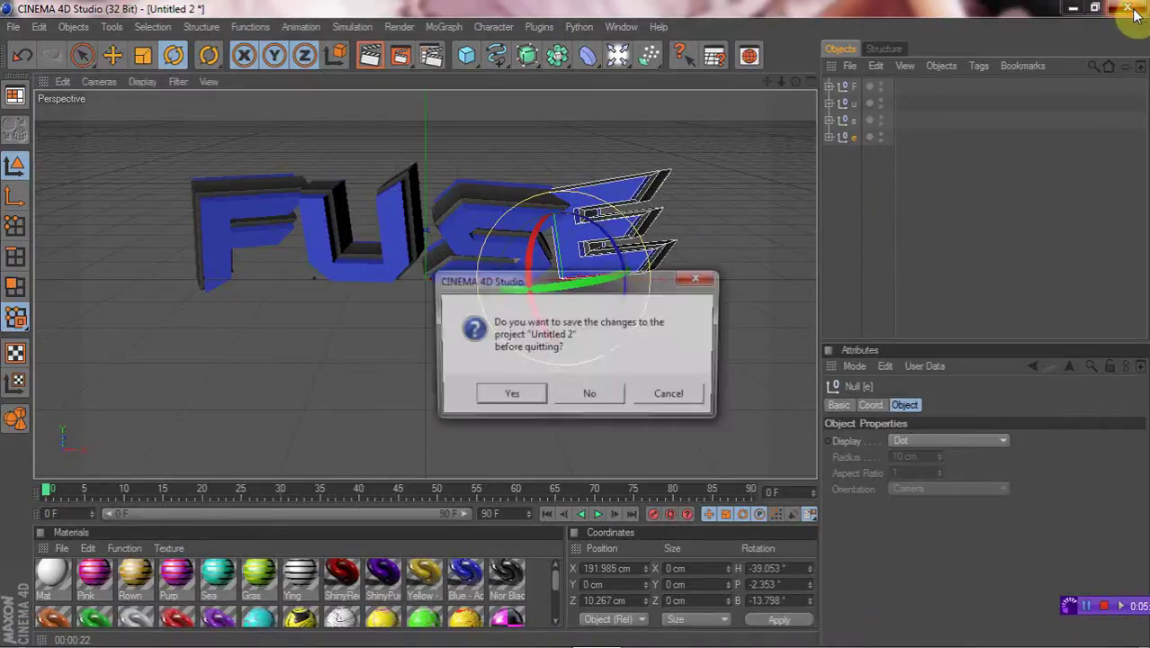
click(701, 276)
click(1073, 8)
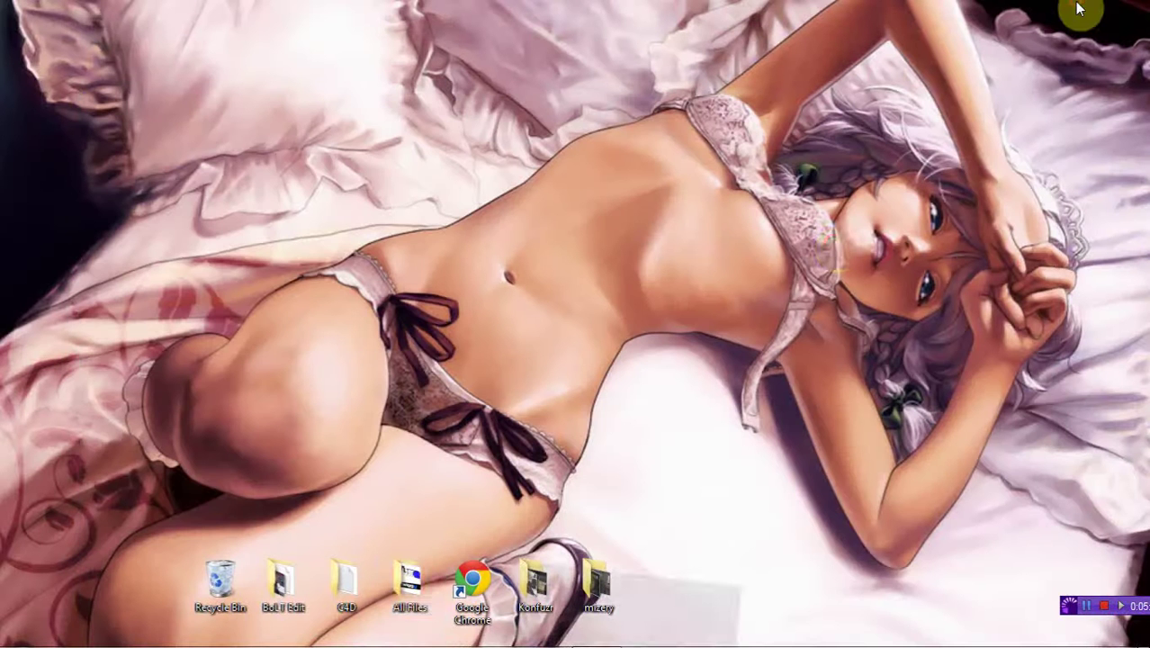